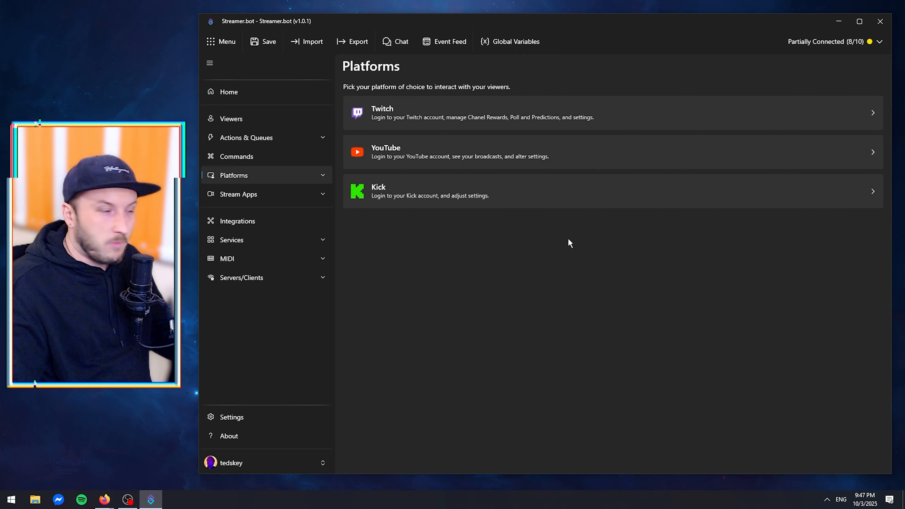
# Check the connected accounts on the Twitch, YouTube and Kick platform pages.
pyautogui.click(398, 116)
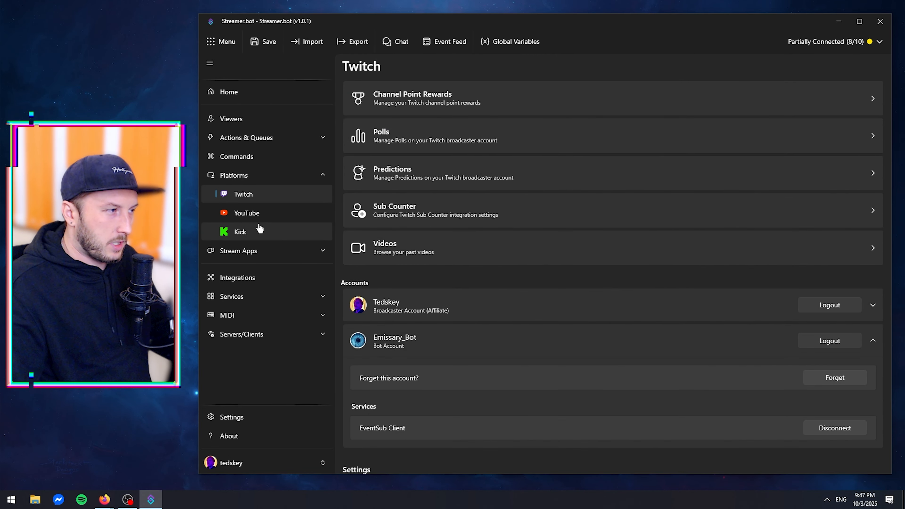
pyautogui.click(277, 214)
pyautogui.click(274, 232)
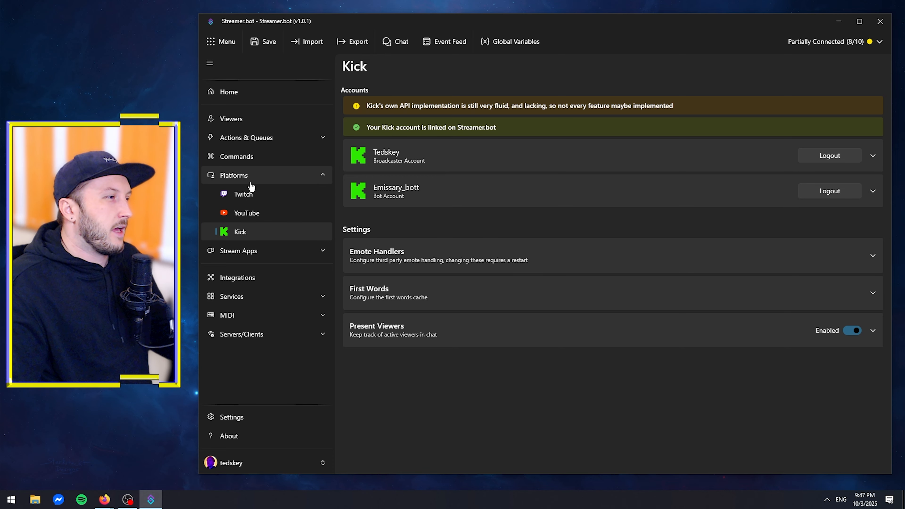
pyautogui.click(314, 177)
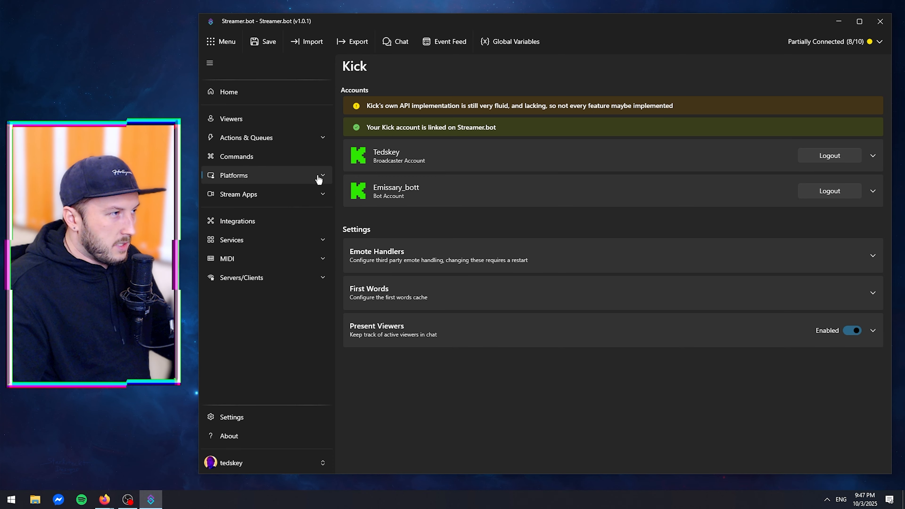
# Start a new action named Chat Relay 1 and assign it to a new group called Chat Relay 1.
pyautogui.click(252, 137)
pyautogui.click(251, 161)
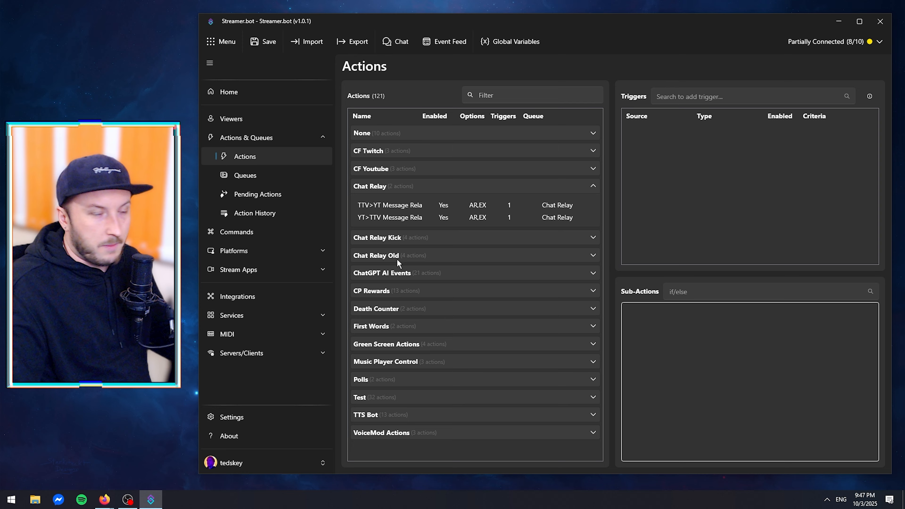
pyautogui.rightClick(435, 187)
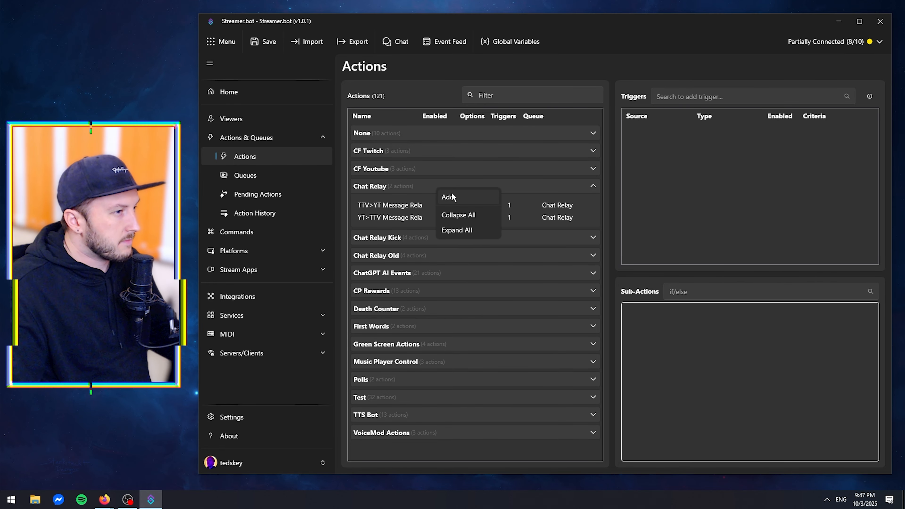
pyautogui.click(477, 198)
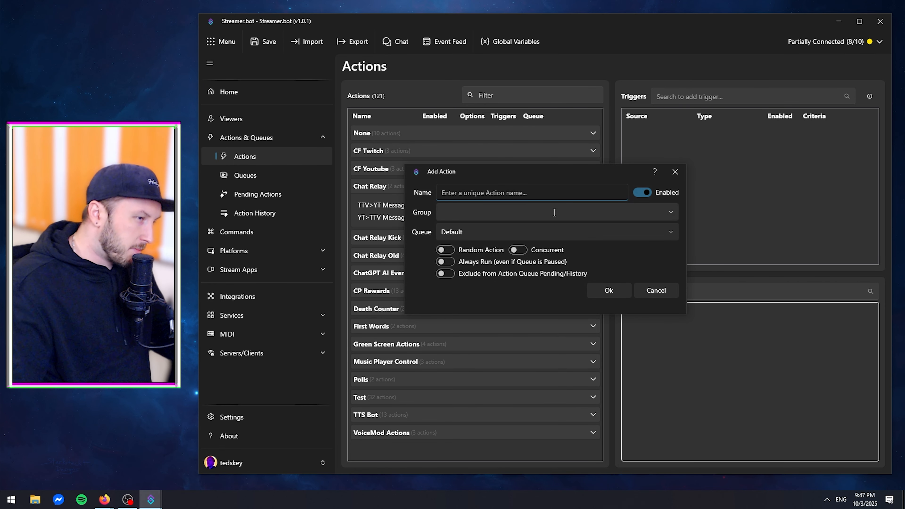
pyautogui.write('Chat')
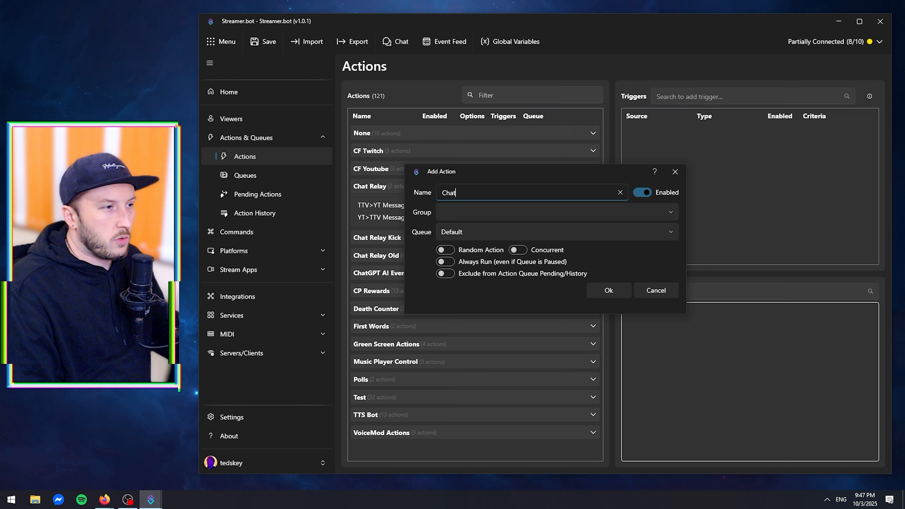
pyautogui.write(' Relay 1')
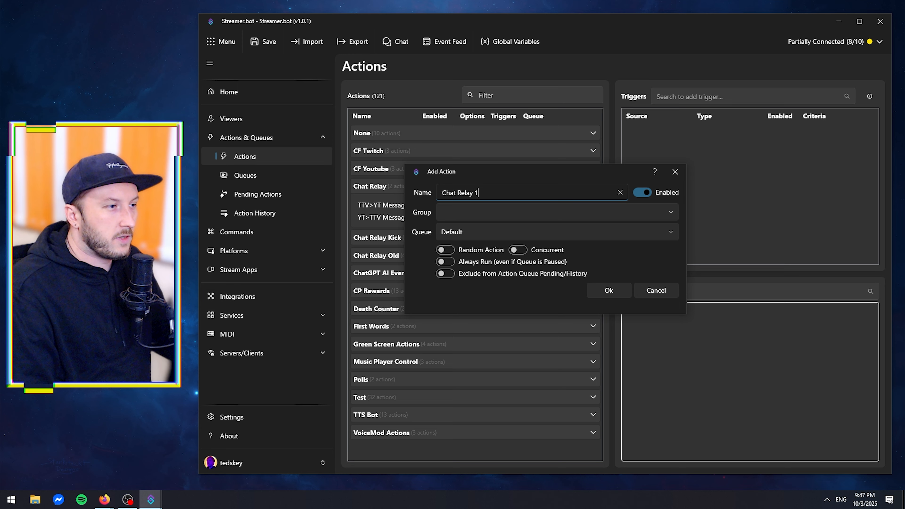
pyautogui.click(467, 211)
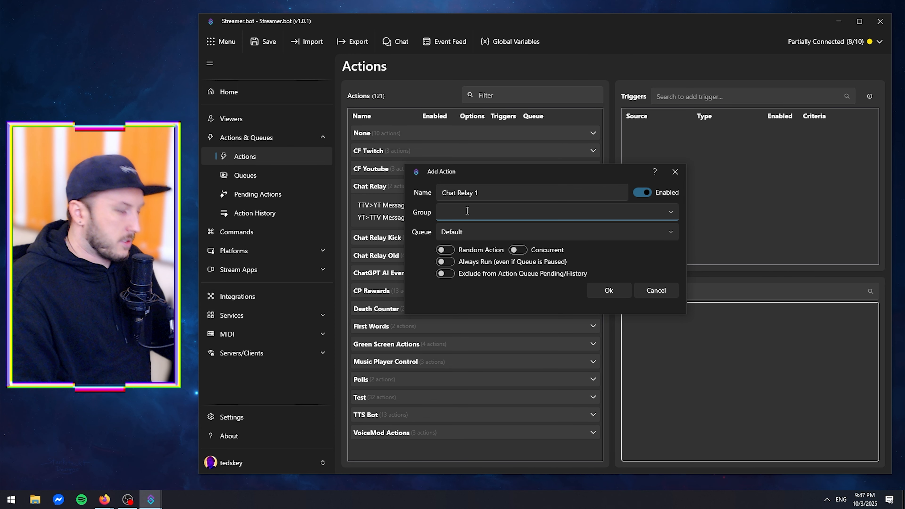
pyautogui.write('Chat ')
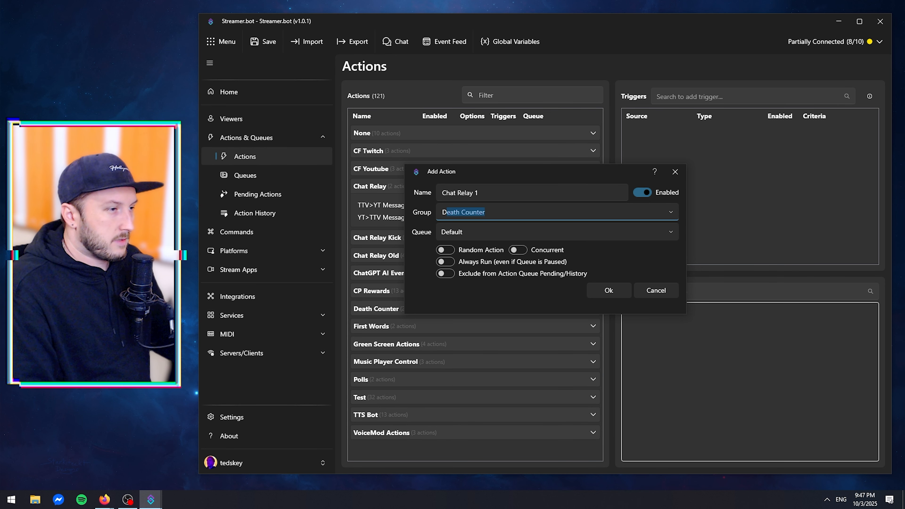
pyautogui.write('R')
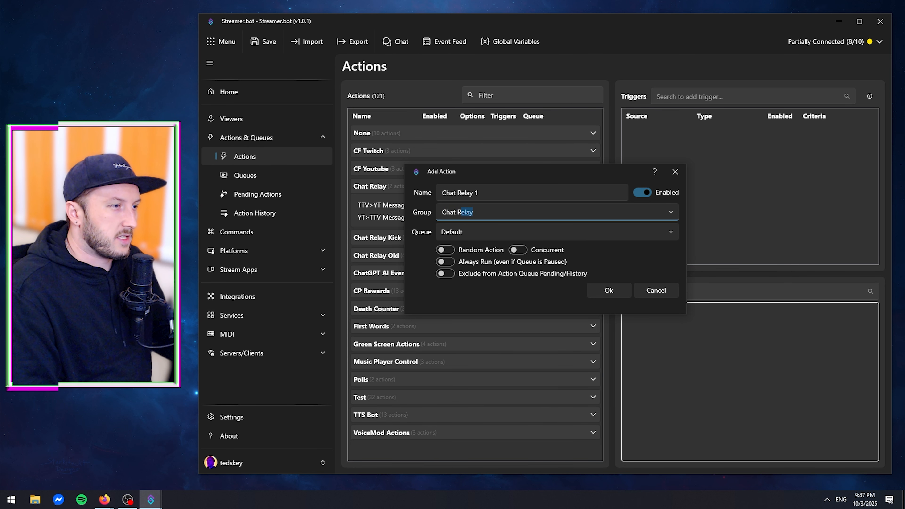
pyautogui.write('elay 1')
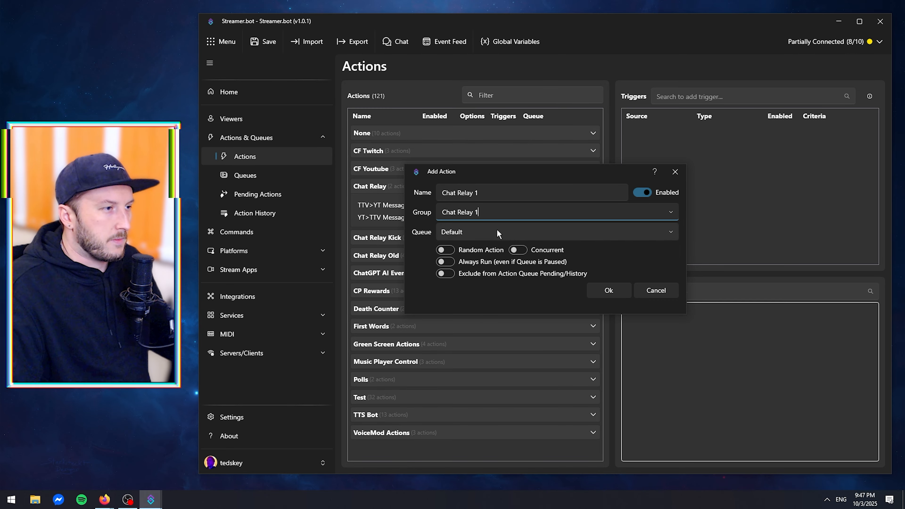
# Set the new action to always run and be excluded from the queue's pending/history, and save it.
pyautogui.moveTo(471, 267)
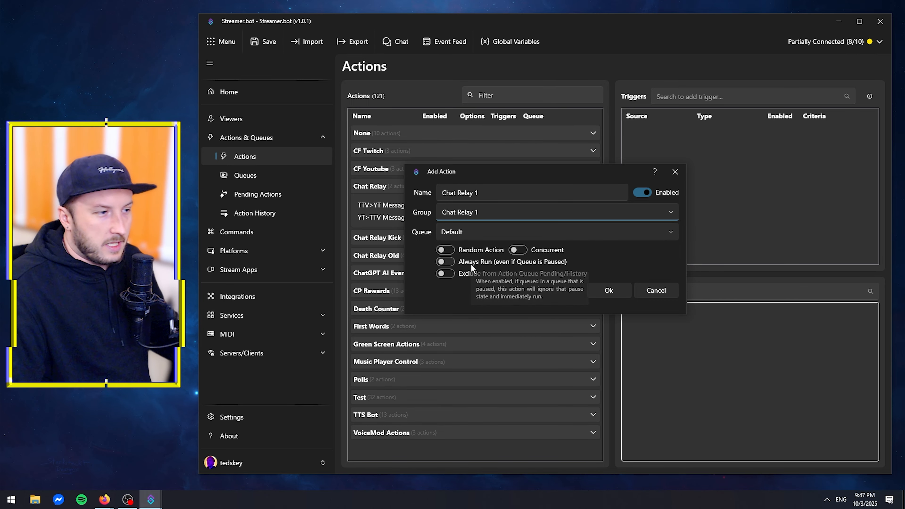
pyautogui.click(449, 260)
pyautogui.click(444, 274)
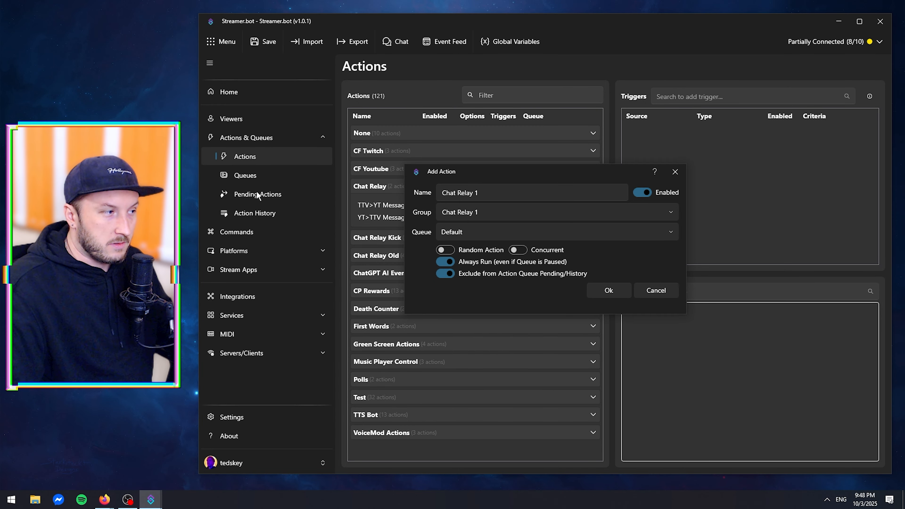
pyautogui.click(609, 294)
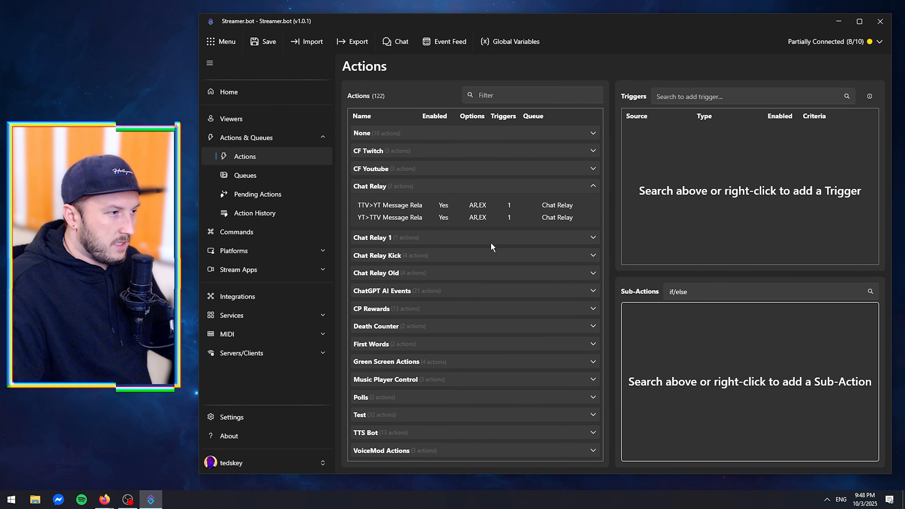
# Add a Twitch Chat Message trigger to the action in the Chat Relay 1 group.
pyautogui.click(416, 239)
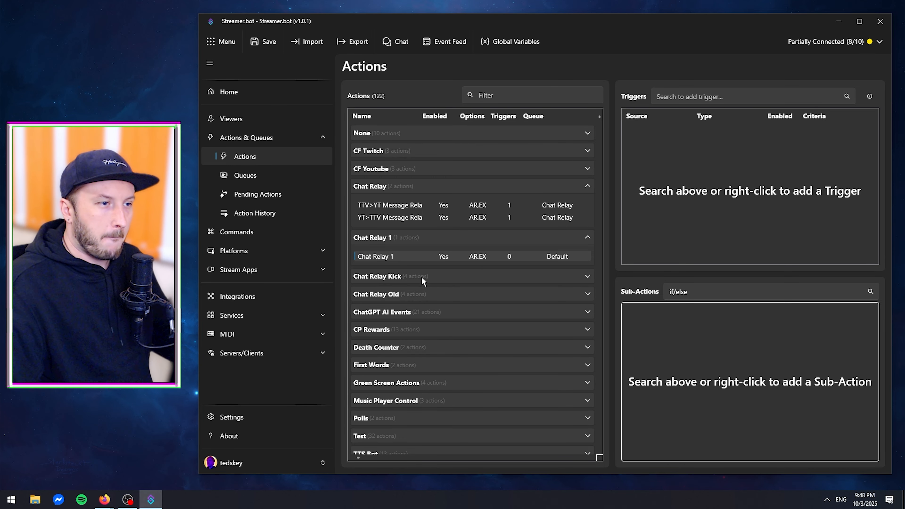
pyautogui.rightClick(702, 188)
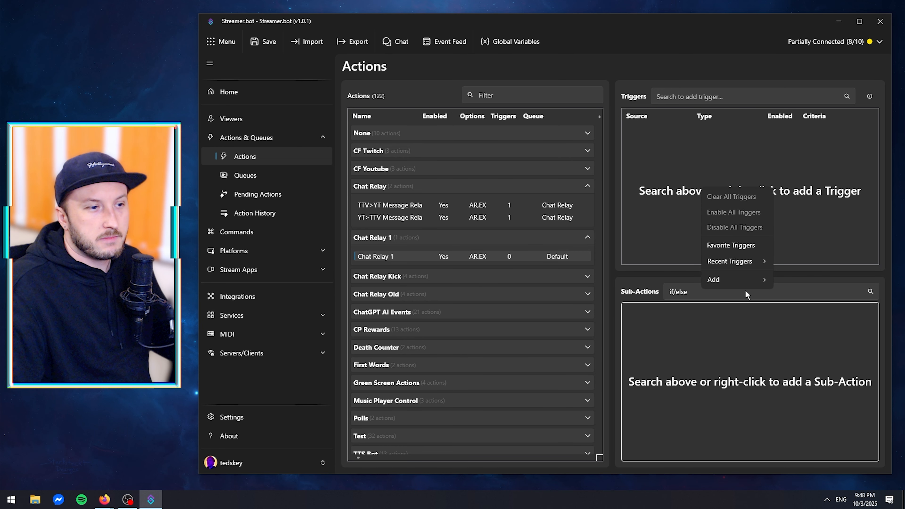
pyautogui.moveTo(735, 279)
pyautogui.moveTo(795, 382)
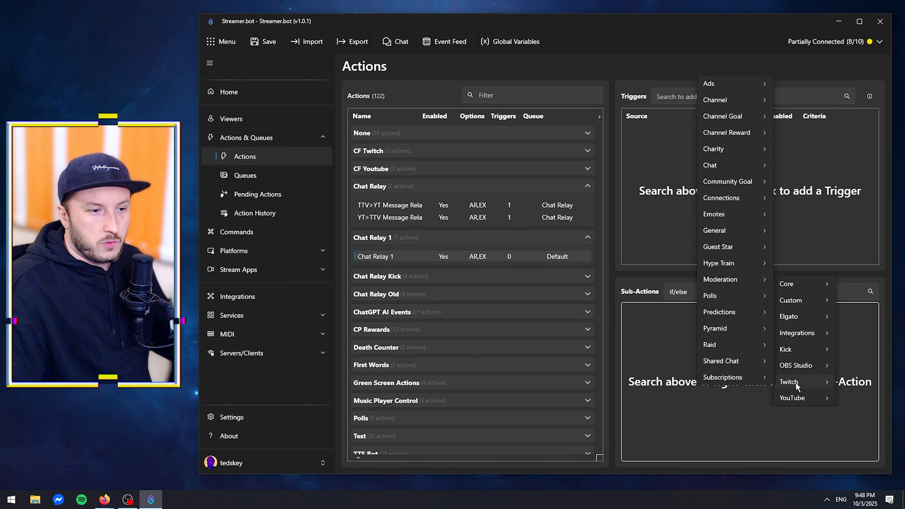
pyautogui.moveTo(723, 173)
pyautogui.click(669, 195)
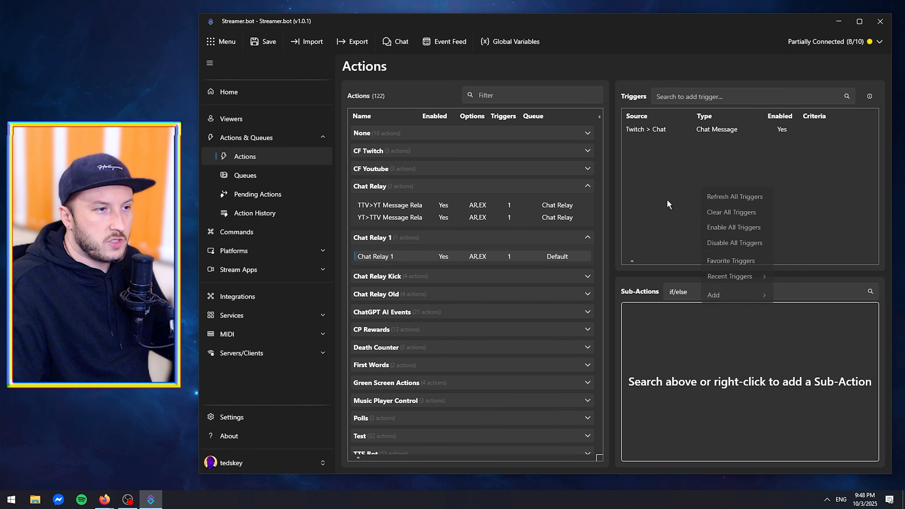
pyautogui.click(713, 131)
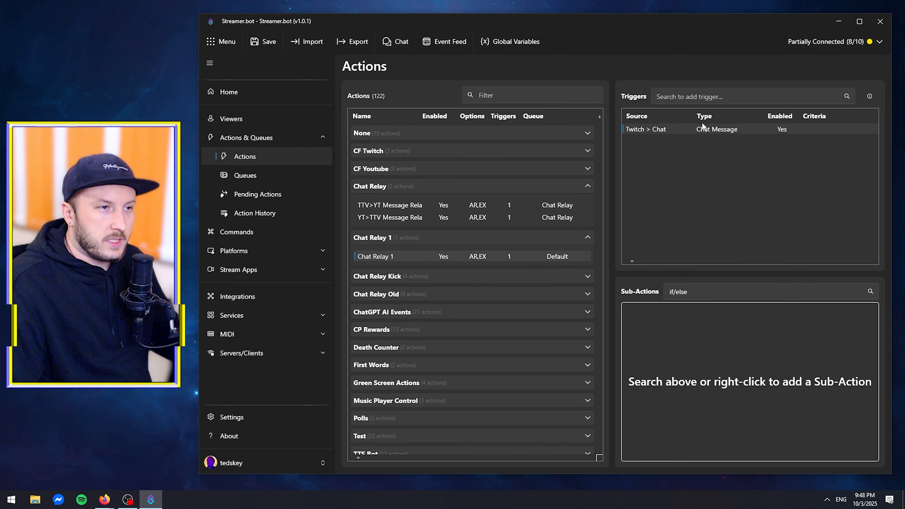
pyautogui.rightClick(677, 320)
pyautogui.click(660, 329)
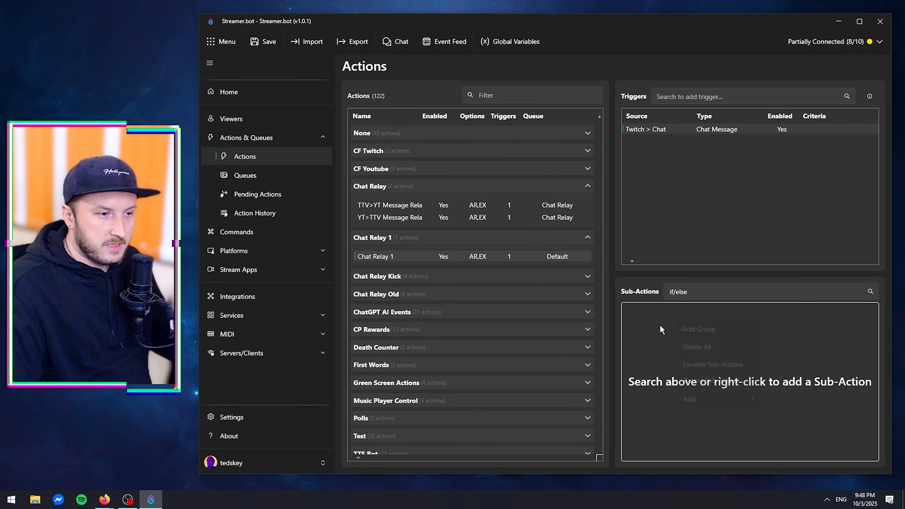
pyautogui.rightClick(692, 325)
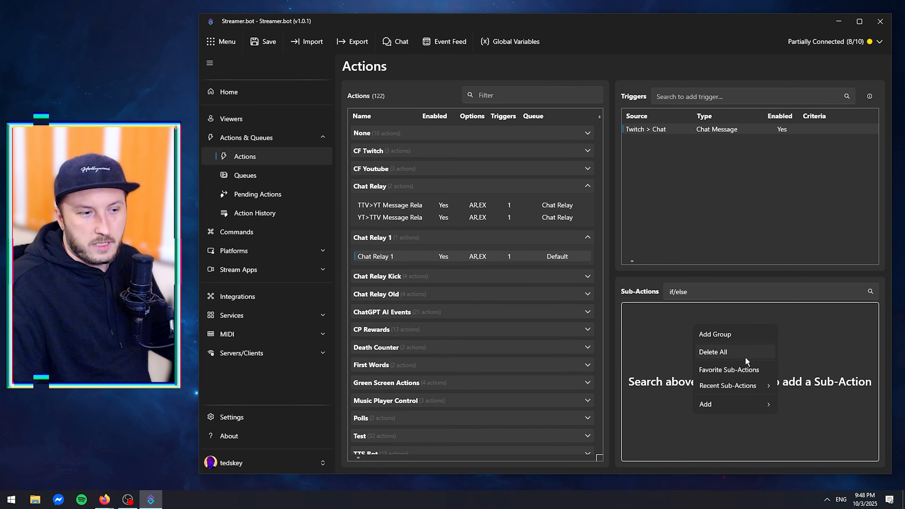
pyautogui.moveTo(724, 404)
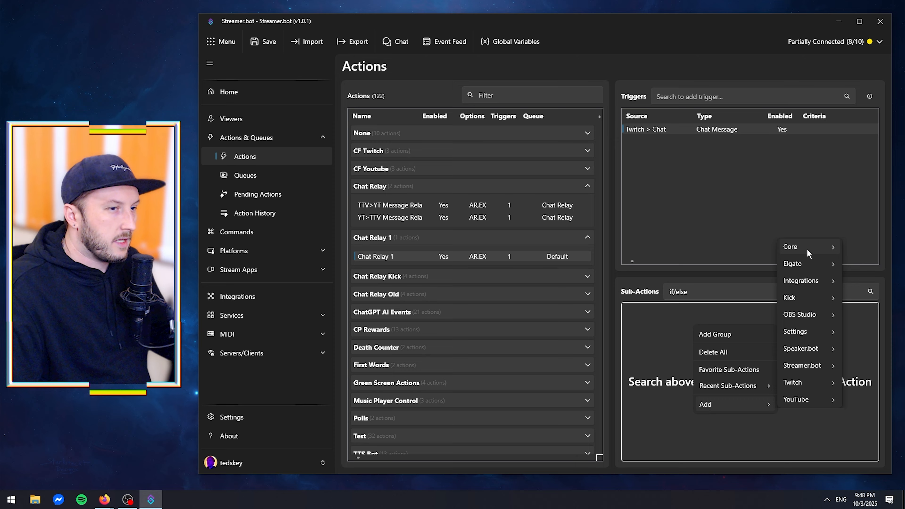
pyautogui.moveTo(808, 251)
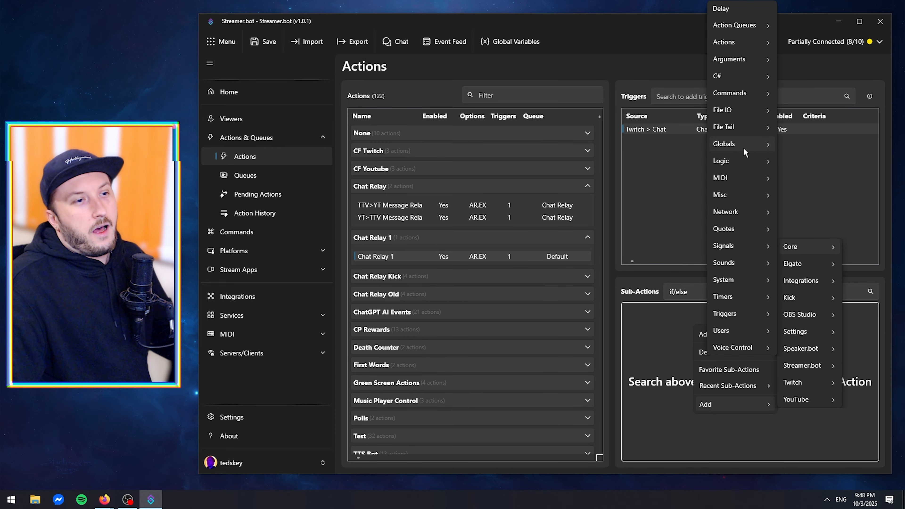
pyautogui.moveTo(740, 165)
pyautogui.click(663, 212)
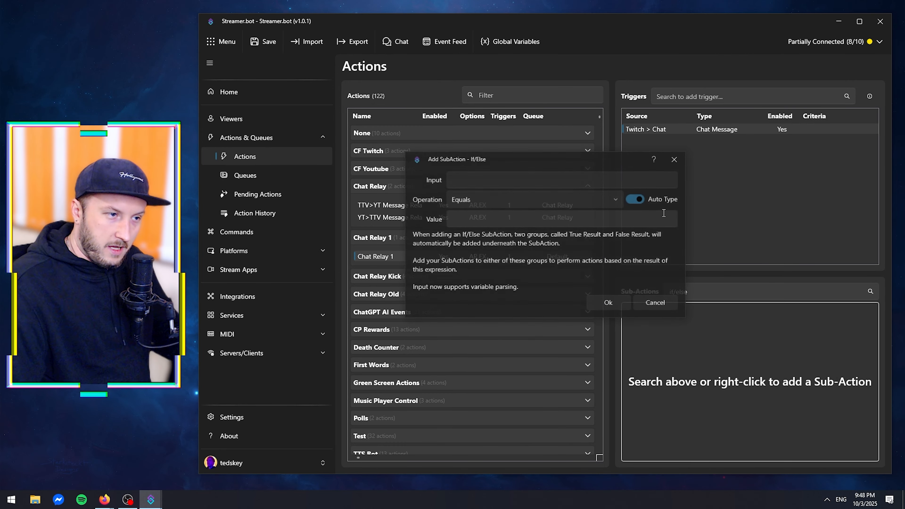
pyautogui.click(675, 158)
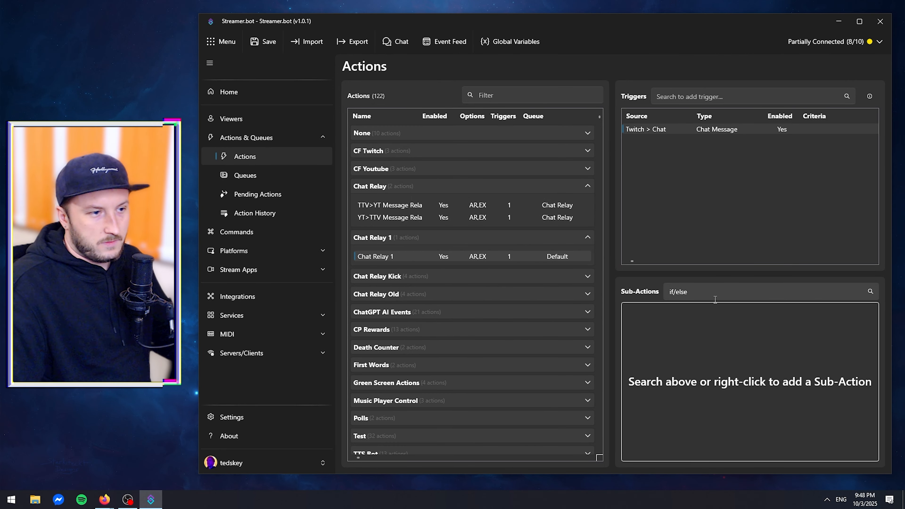
# Search the sub-actions for if/else, add an If/Else sub-action and set its input to %user%.
pyautogui.moveTo(723, 294); pyautogui.dragTo(621, 295)
pyautogui.press('BackSpace')
pyautogui.write('i')
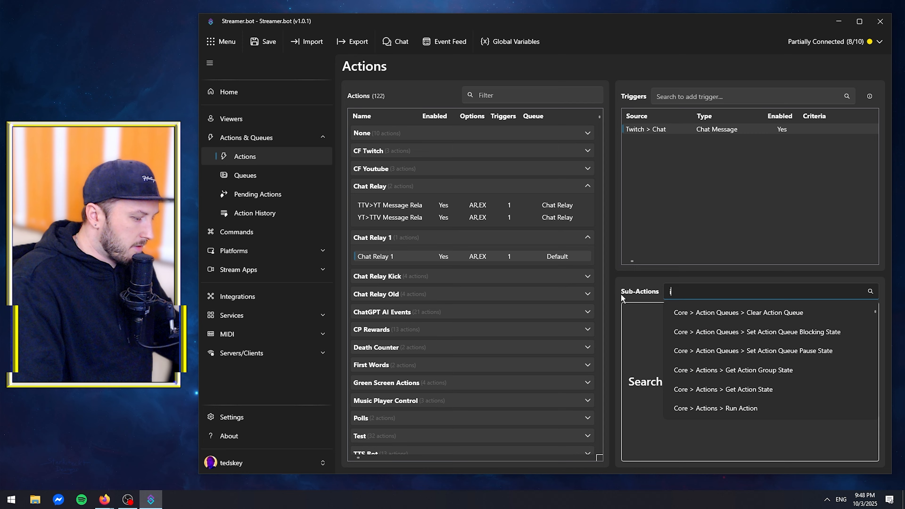
pyautogui.write('f/e')
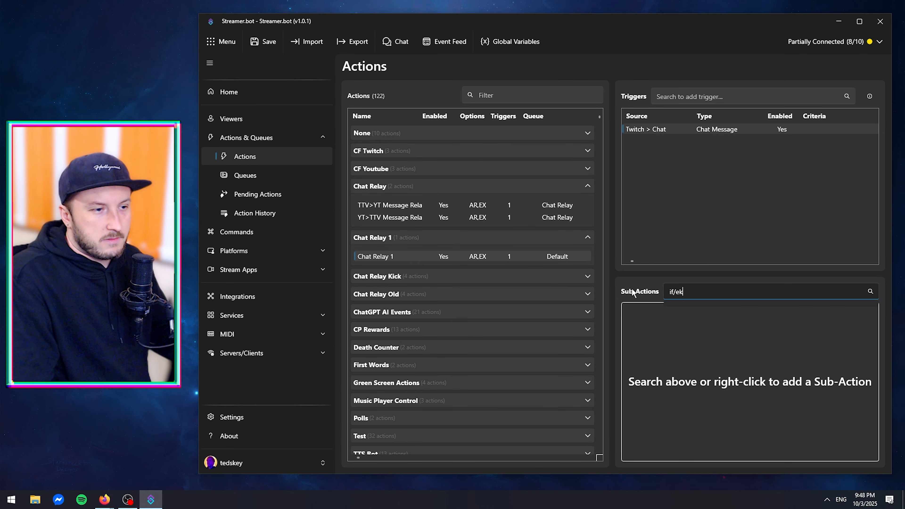
pyautogui.click(723, 313)
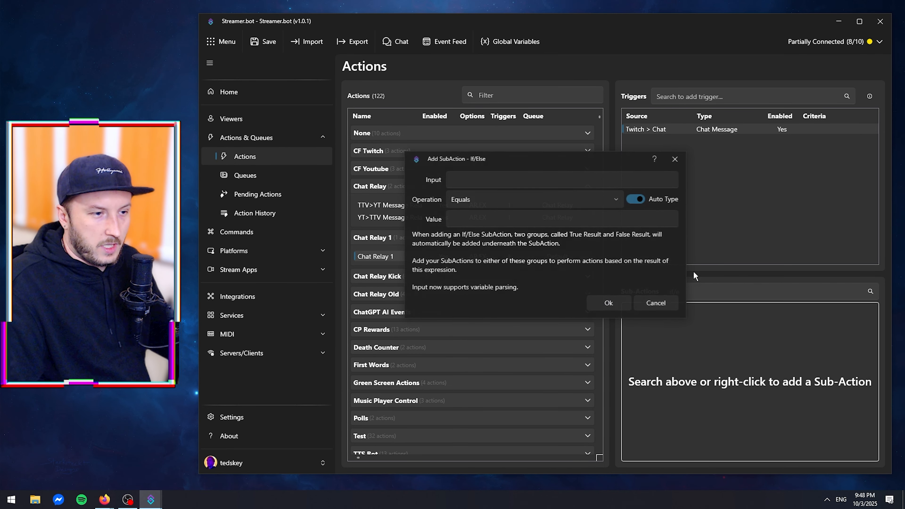
pyautogui.click(477, 181)
pyautogui.write('%%')
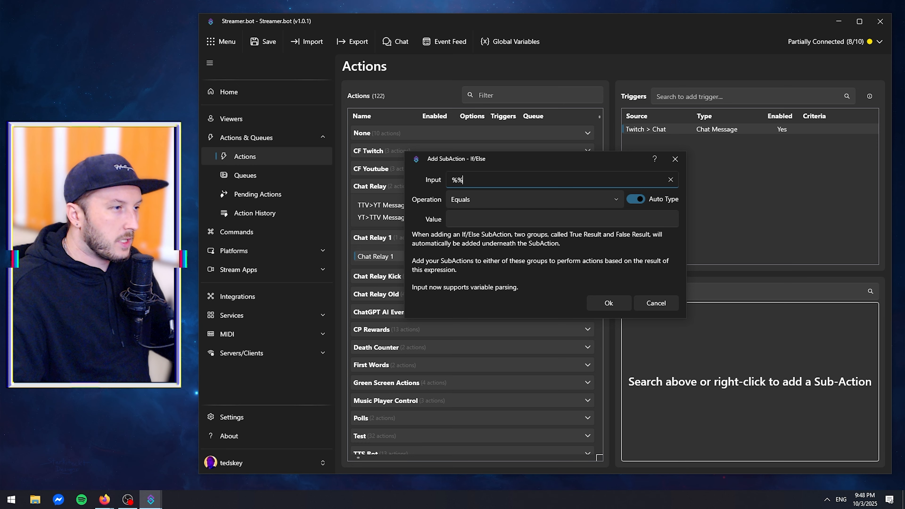
pyautogui.write('user')
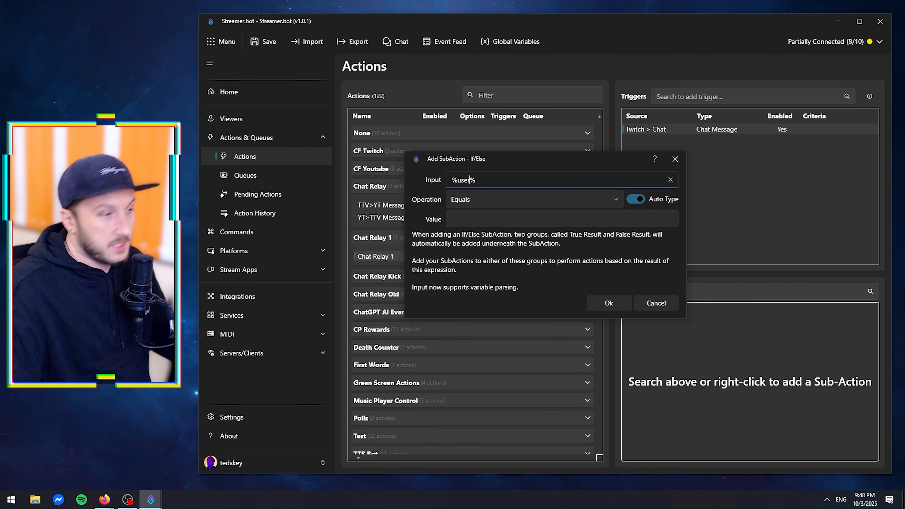
# Set the If/Else operation to Regex Match and paste the case-insensitive pattern listing the broadcaster and bot account names as its value.
pyautogui.click(480, 200)
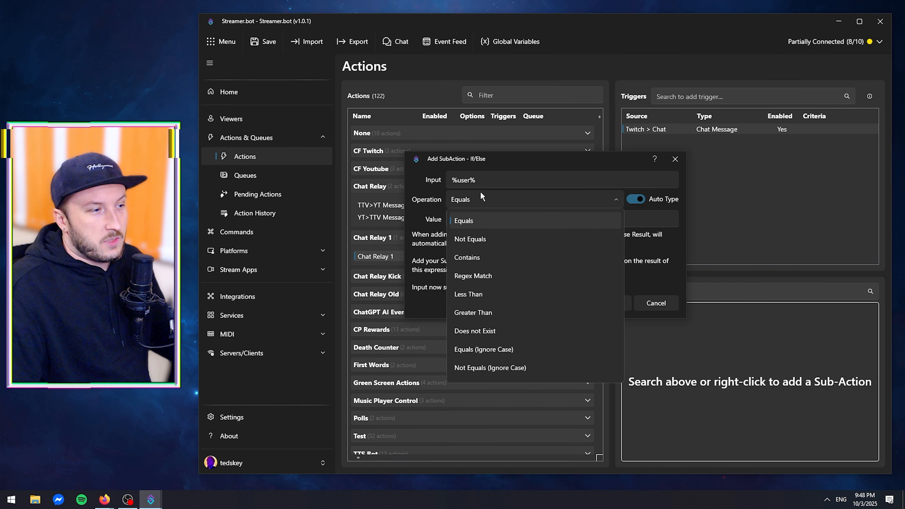
pyautogui.scroll(-1, 494, 264)
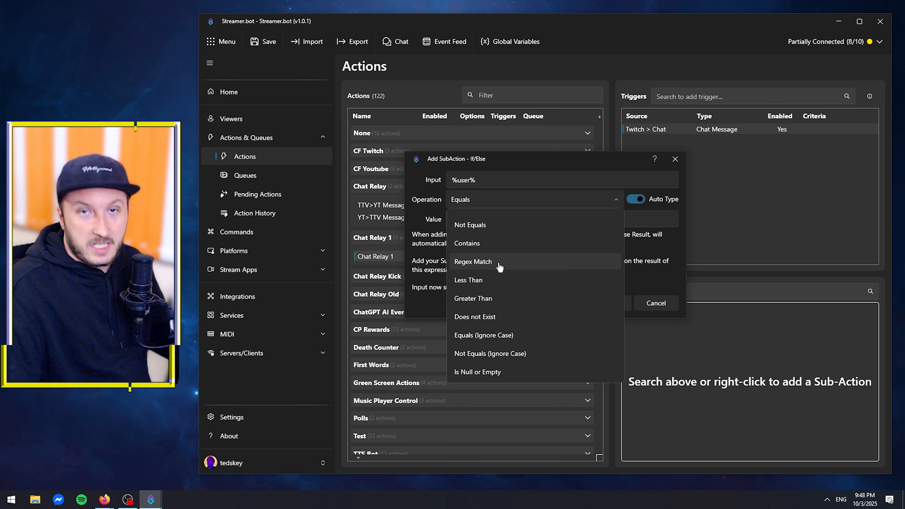
pyautogui.click(481, 263)
pyautogui.click(474, 218)
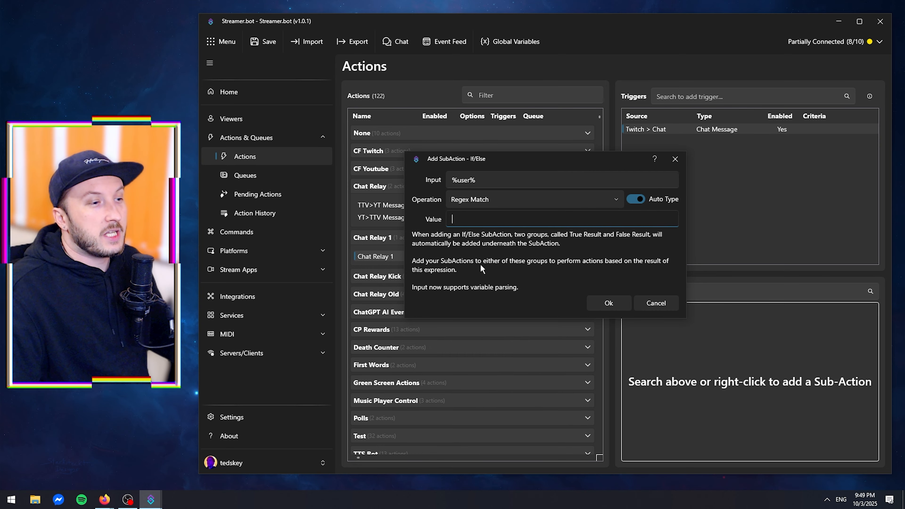
pyautogui.write('(?i)^(tedskey|emissary_bot|Blerp|TangiaBot|streamelements)$')
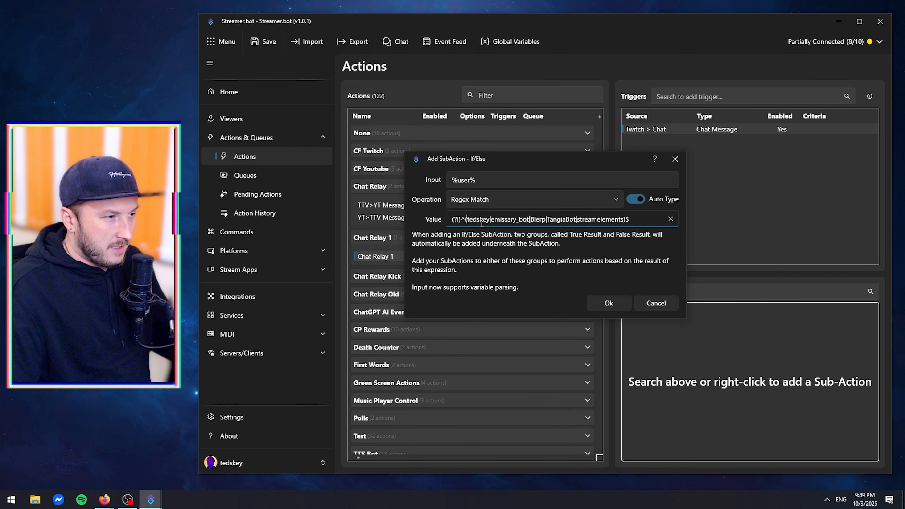
# Check the account names inside the regex pattern and confirm the new If/Else sub-action.
pyautogui.moveTo(467, 219); pyautogui.dragTo(625, 224)
pyautogui.click(531, 219)
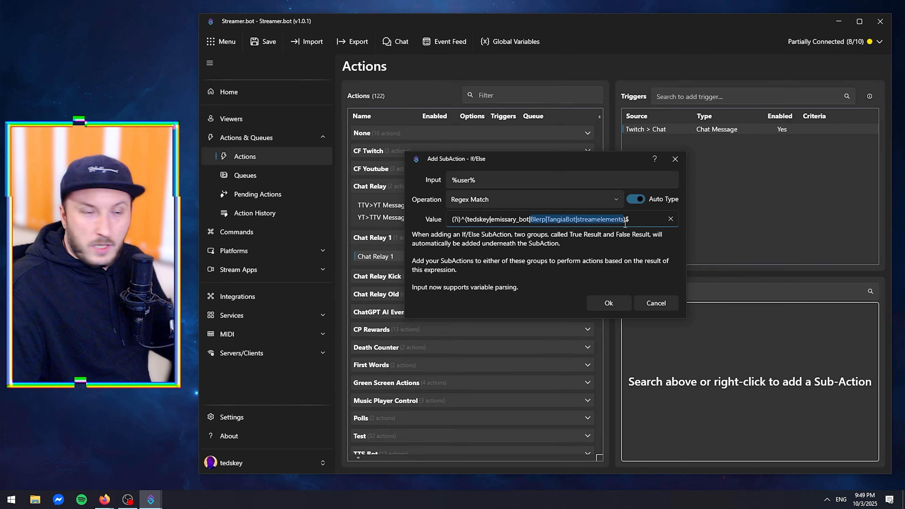
pyautogui.click(591, 216)
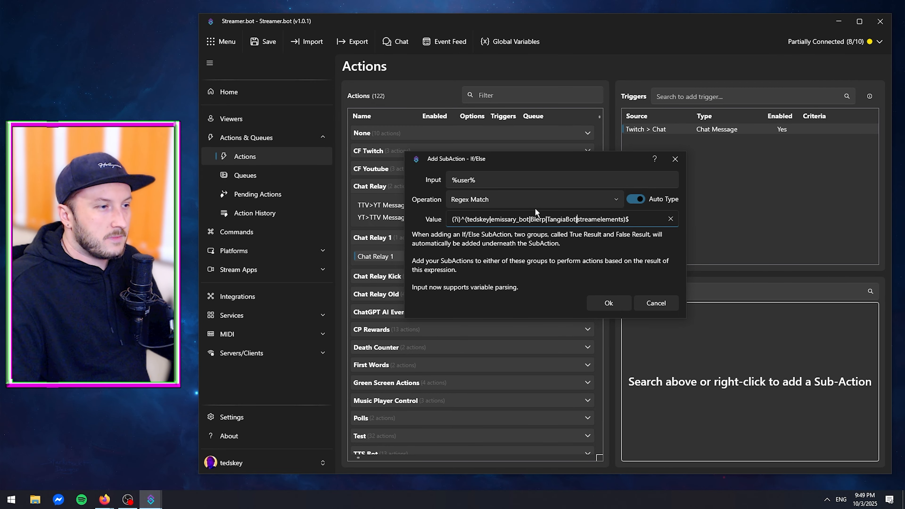
pyautogui.moveTo(474, 221); pyautogui.dragTo(508, 218)
pyautogui.click(511, 219)
pyautogui.click(492, 220)
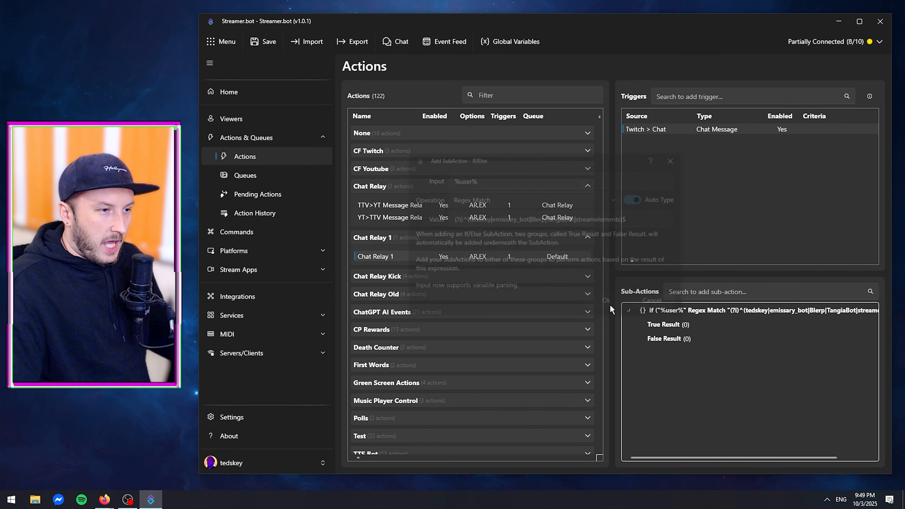
pyautogui.click(609, 303)
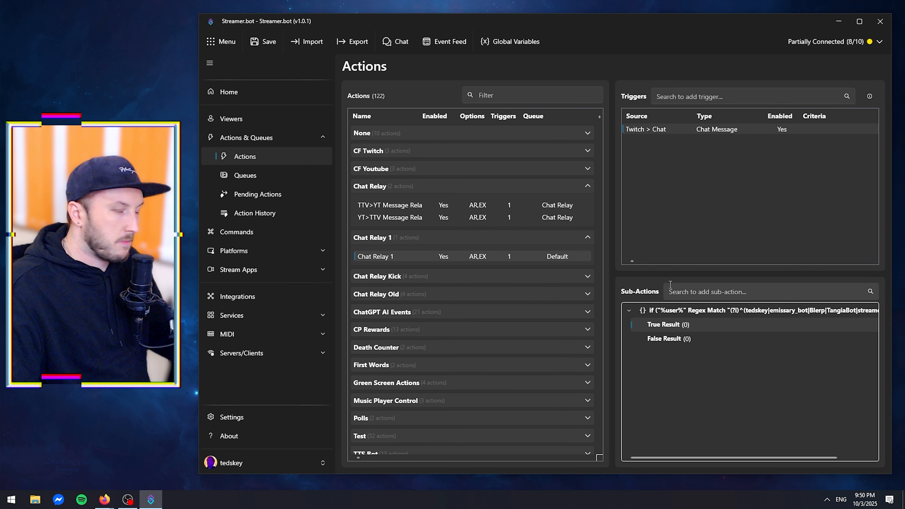
# Reopen the If/Else sub-action to review the account names in its regex value, and close it without changes.
pyautogui.doubleClick(666, 309)
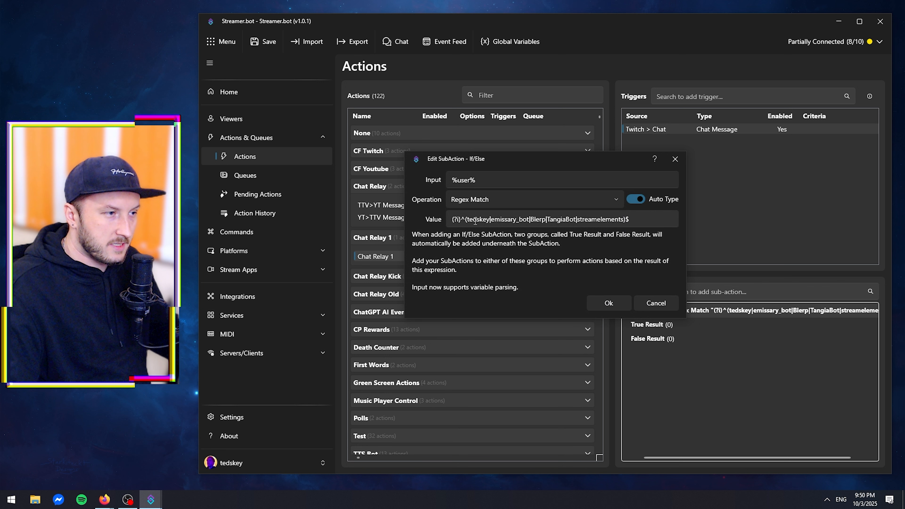
pyautogui.moveTo(465, 219); pyautogui.dragTo(624, 218)
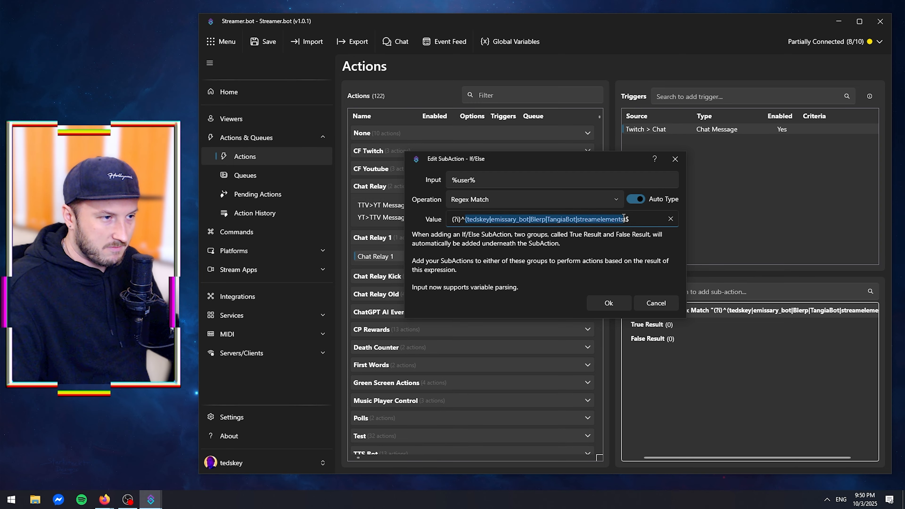
pyautogui.click(669, 309)
# Add a Break sub-action from the Core Logic category under the If/Else check's True Result.
pyautogui.rightClick(647, 328)
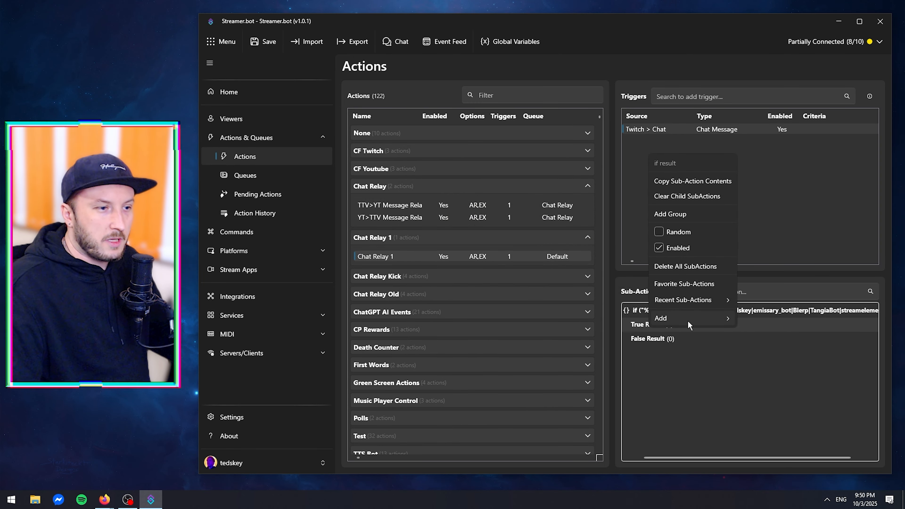
pyautogui.moveTo(689, 322)
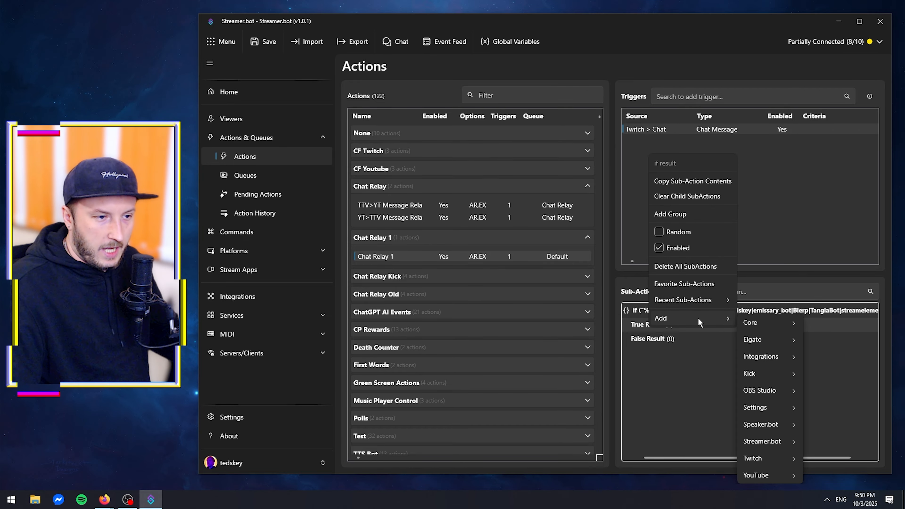
pyautogui.moveTo(754, 326)
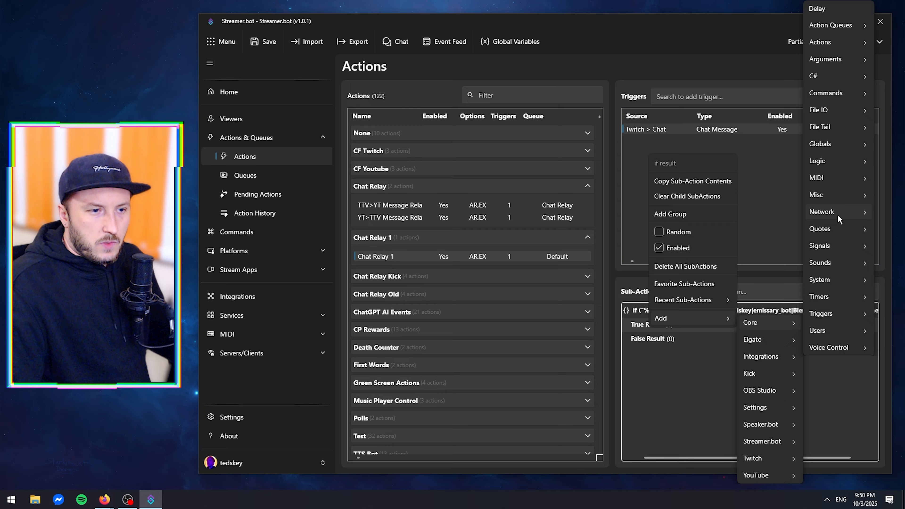
pyautogui.moveTo(836, 163)
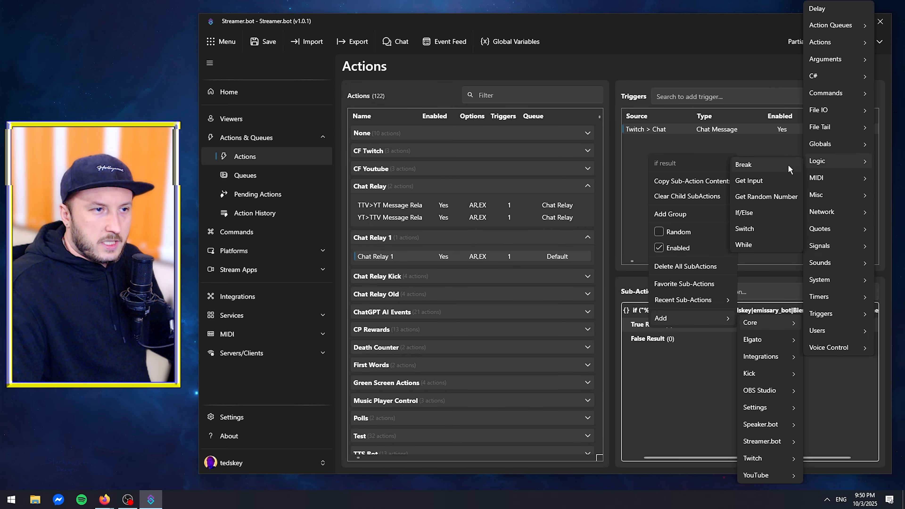
pyautogui.click(772, 164)
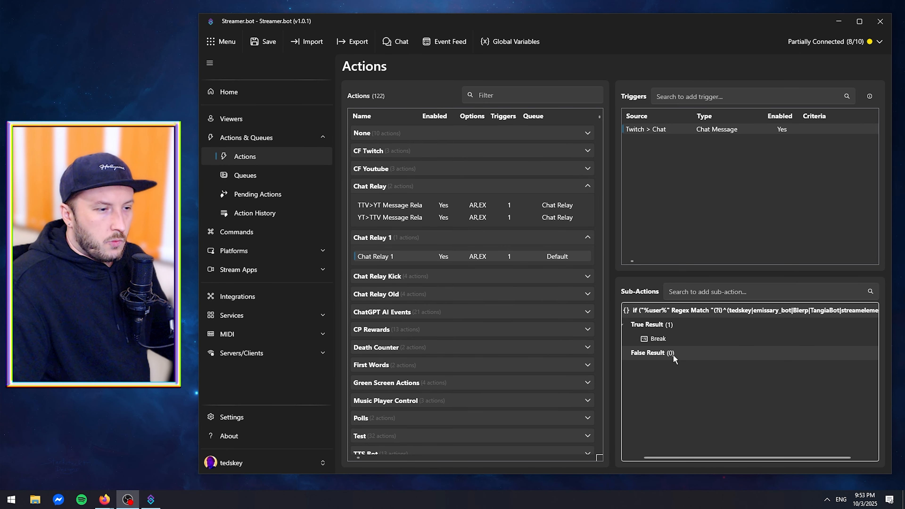
# Add a YouTube Send Message to Channel sub-action under the If/Else check's False Result.
pyautogui.rightClick(672, 355)
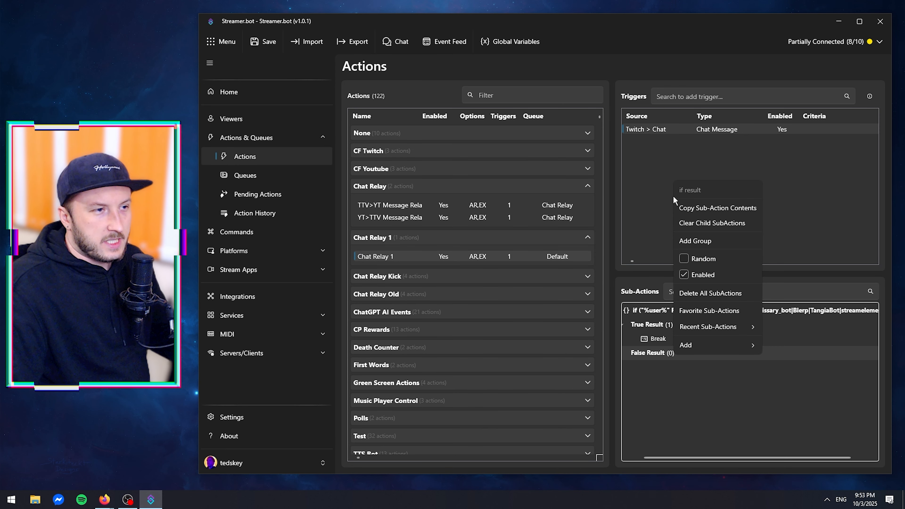
pyautogui.click(640, 133)
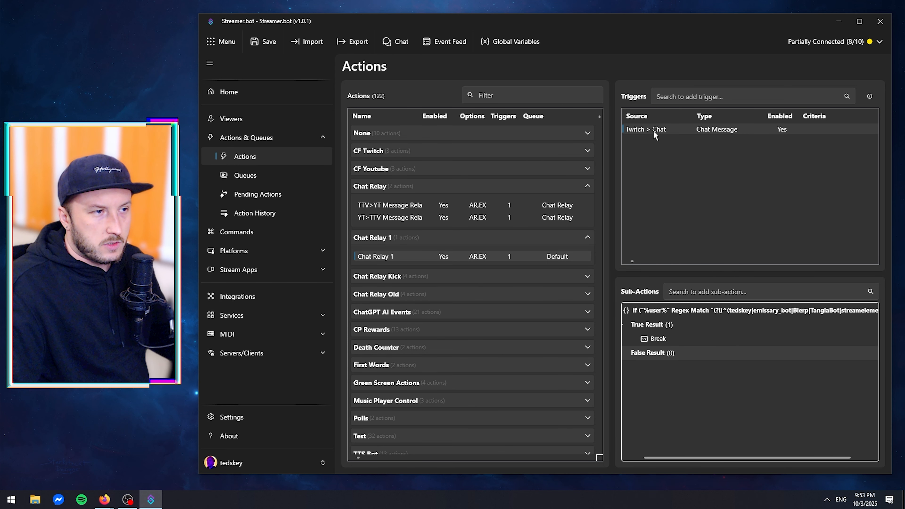
pyautogui.rightClick(674, 356)
pyautogui.moveTo(713, 343)
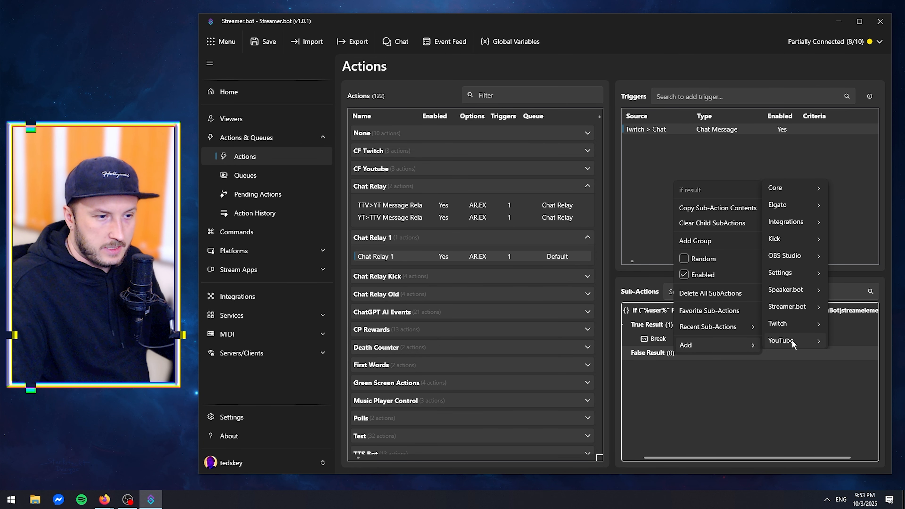
pyautogui.moveTo(793, 342)
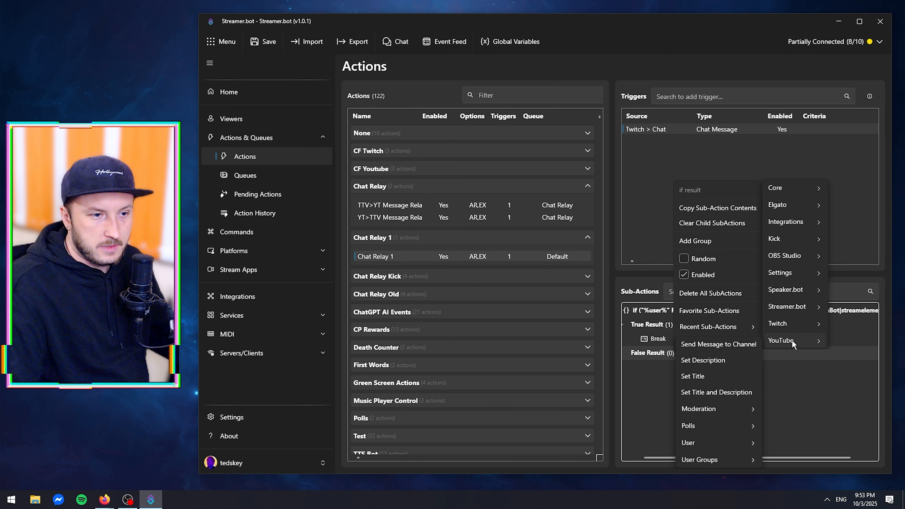
pyautogui.click(726, 344)
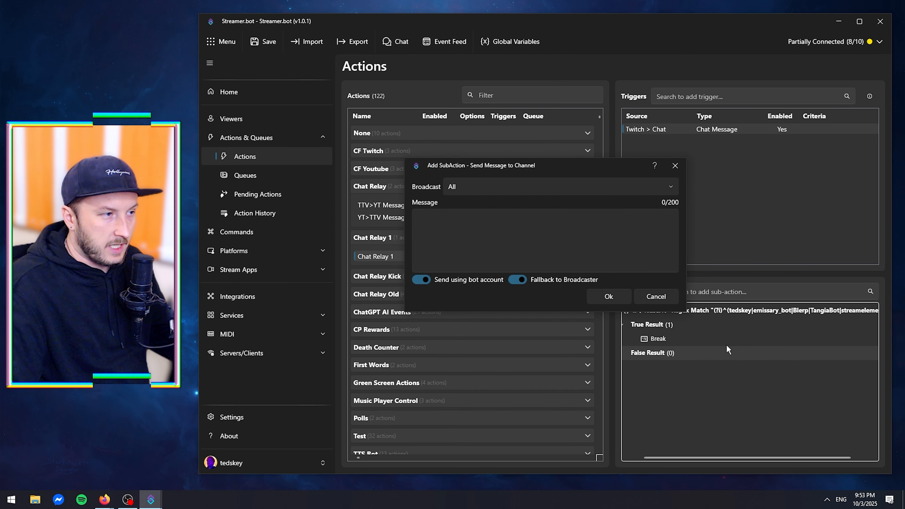
# Keep the Broadcast setting on All and start the YouTube message with an empty pair of square brackets.
pyautogui.click(509, 192)
pyautogui.click(509, 187)
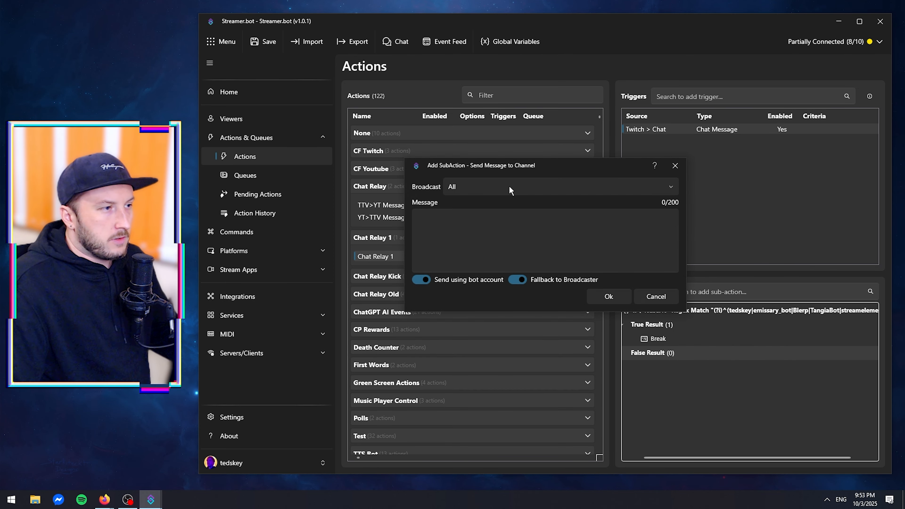
pyautogui.click(512, 191)
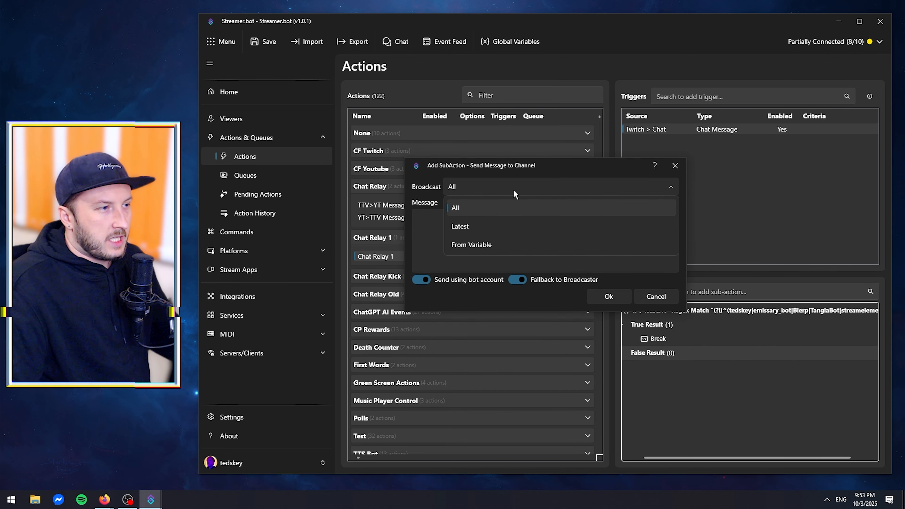
pyautogui.click(472, 210)
pyautogui.click(458, 227)
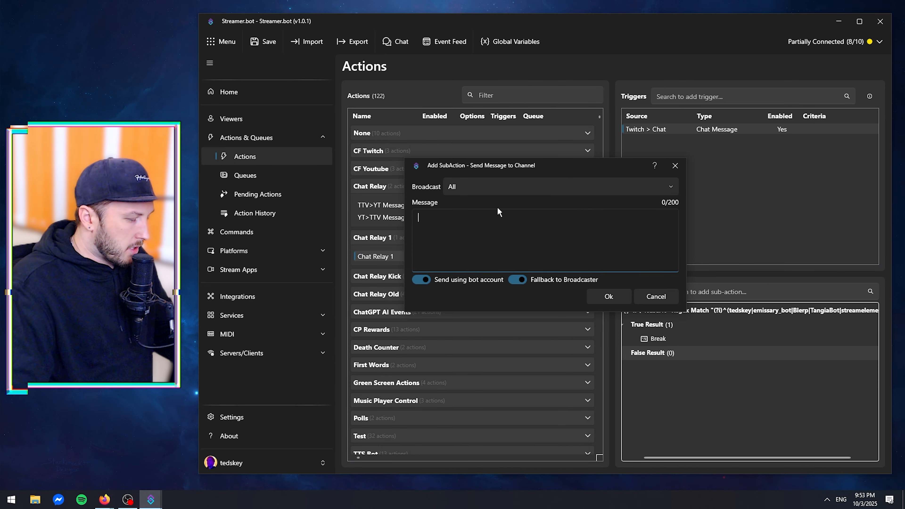
pyautogui.write('[]')
pyautogui.press('Left')
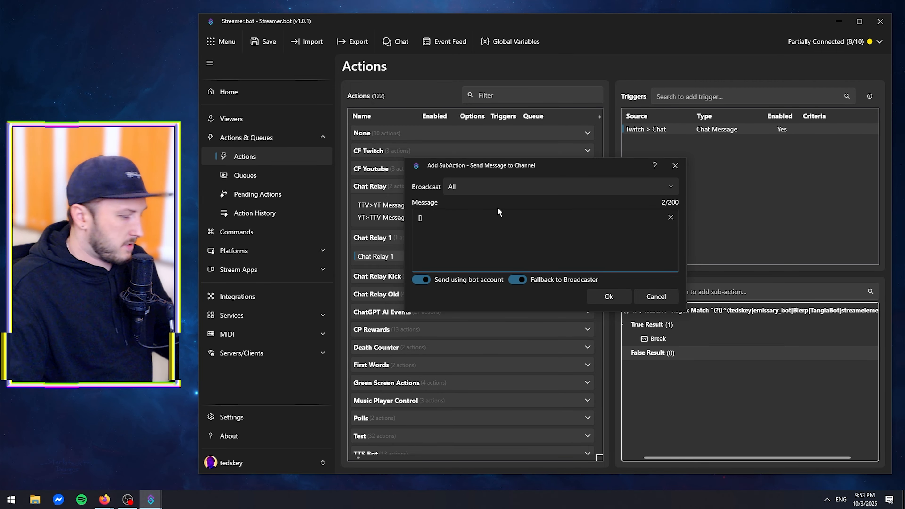
# Try TTV and Twitch as the platform label inside the message's square brackets.
pyautogui.write('TTV')
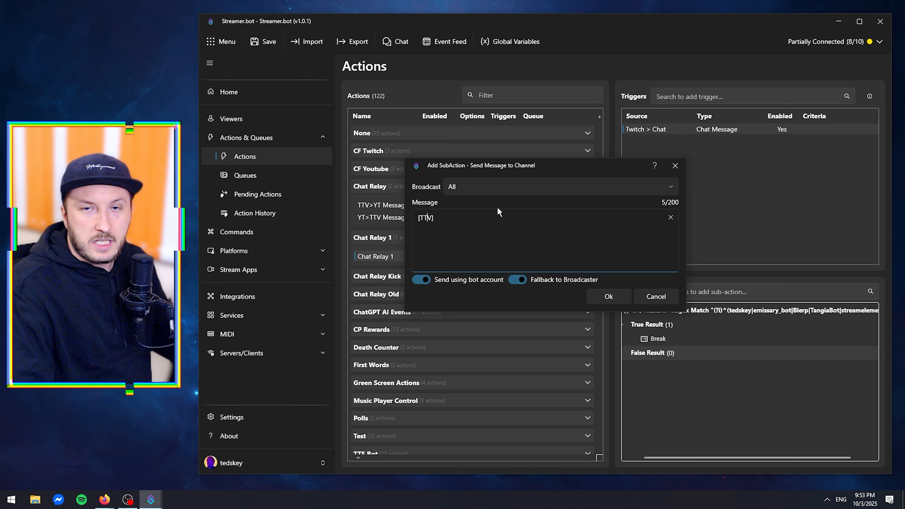
pyautogui.press('BackSpace')
pyautogui.press('BackSpace')
pyautogui.press('BackSpace')
pyautogui.press('BackSpace')
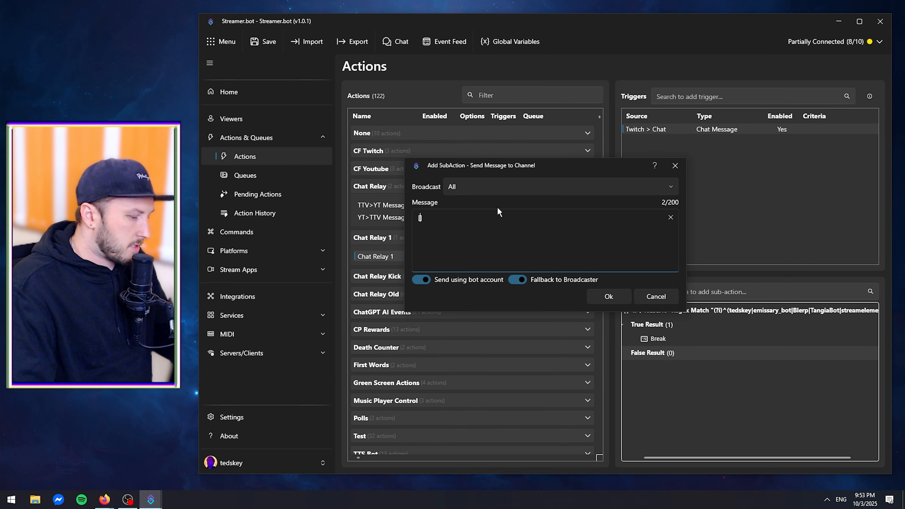
pyautogui.write('Twitch')
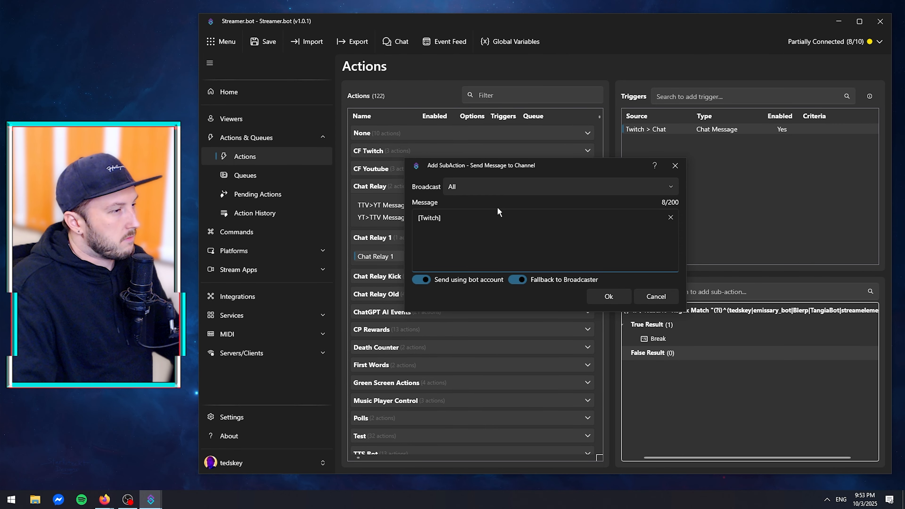
pyautogui.press('BackSpace')
pyautogui.press('BackSpace')
pyautogui.press('BackSpace')
pyautogui.press('BackSpace')
pyautogui.press('BackSpace')
pyautogui.press('BackSpace')
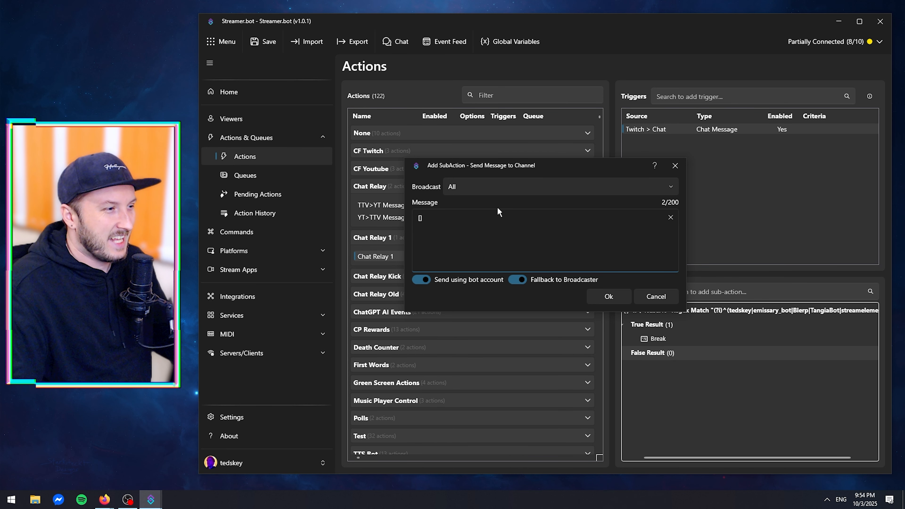
# Complete the YouTube message as "[TTV] %user% : %message%" and save the sub-action.
pyautogui.write('TTC')
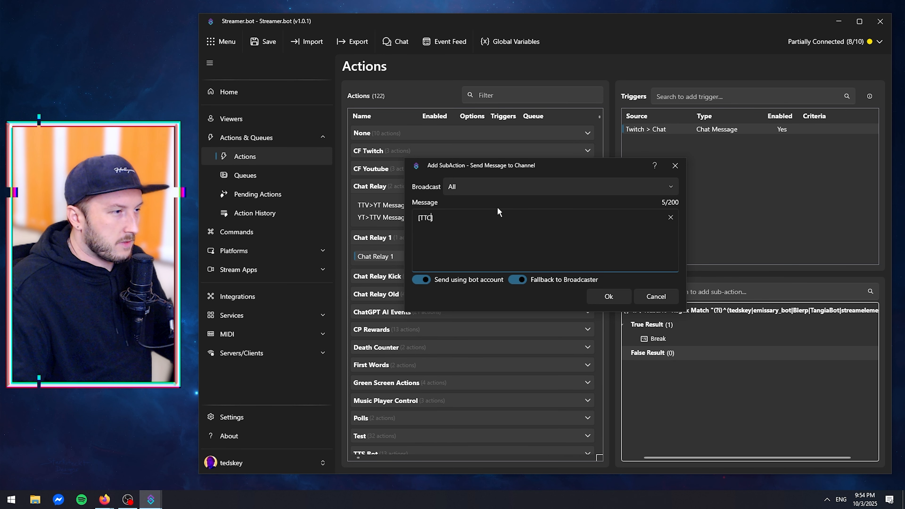
pyautogui.press('BackSpace')
pyautogui.write('V]')
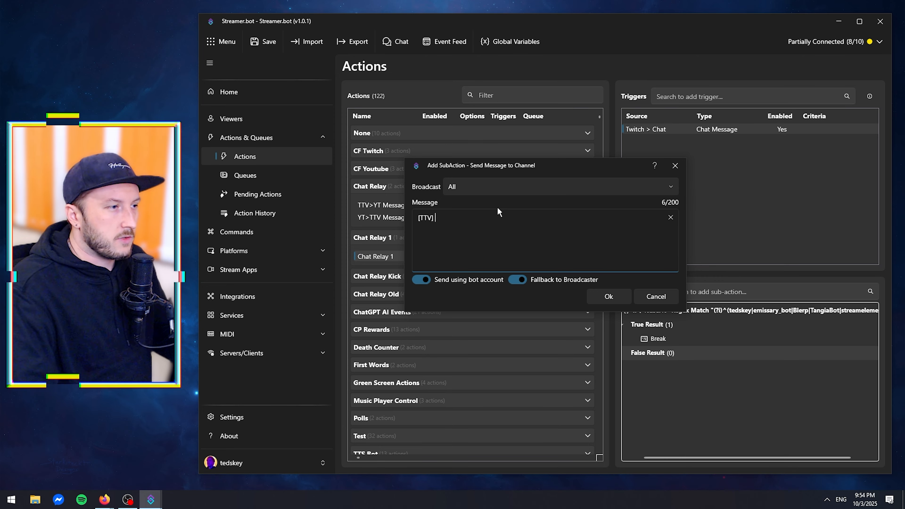
pyautogui.write(' %%')
pyautogui.press('Left')
pyautogui.write('user%')
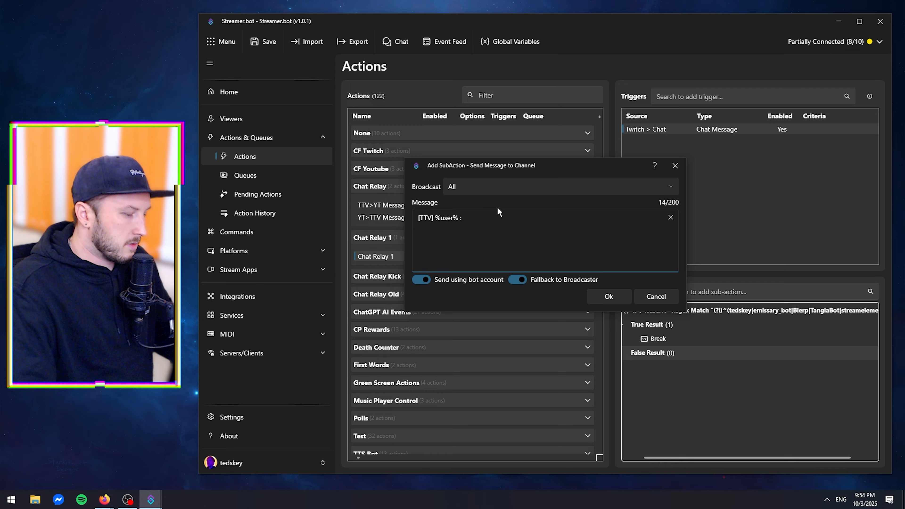
pyautogui.write(': %%')
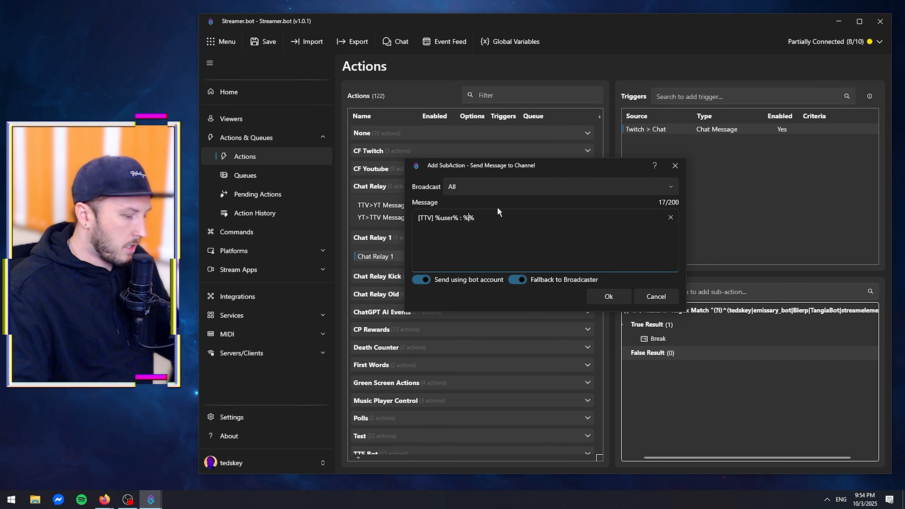
pyautogui.write('message')
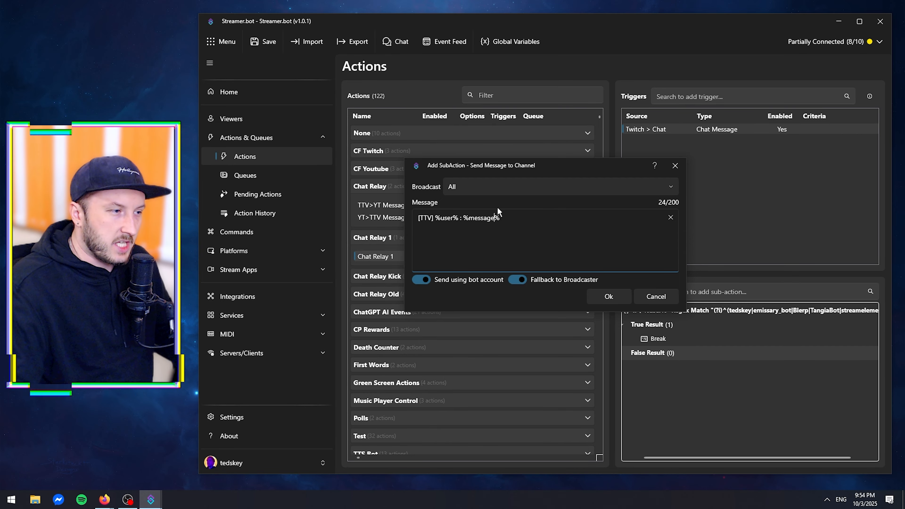
pyautogui.click(608, 297)
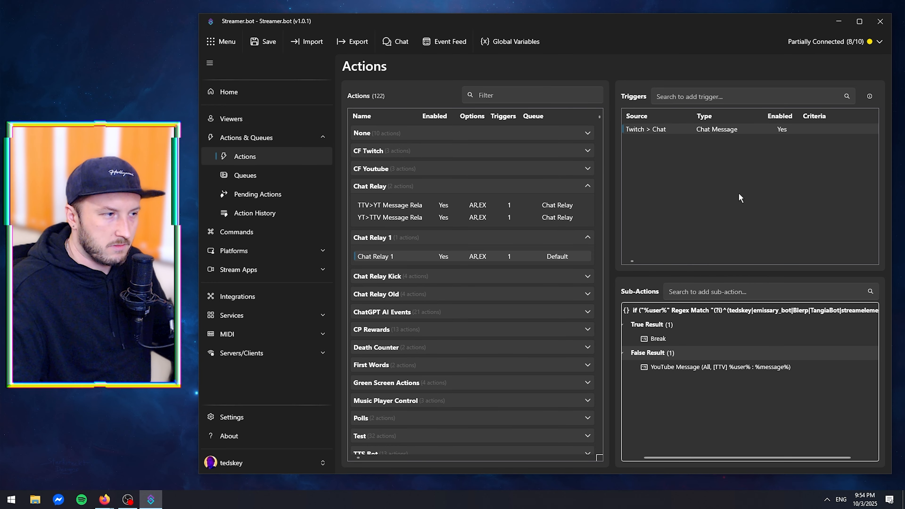
# Create a Chat Relay 2 action in the Chat Relay 1 group, set to always run and be excluded from queue pending/history.
pyautogui.rightClick(429, 258)
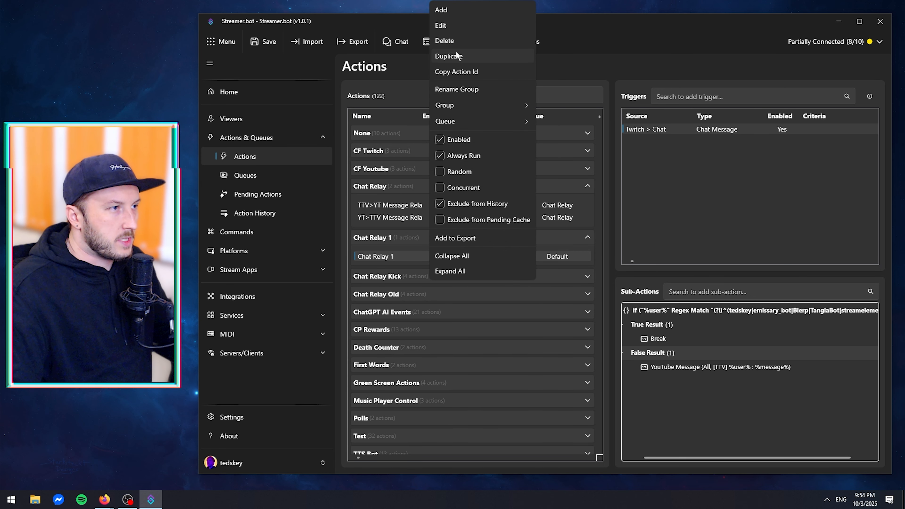
pyautogui.click(458, 12)
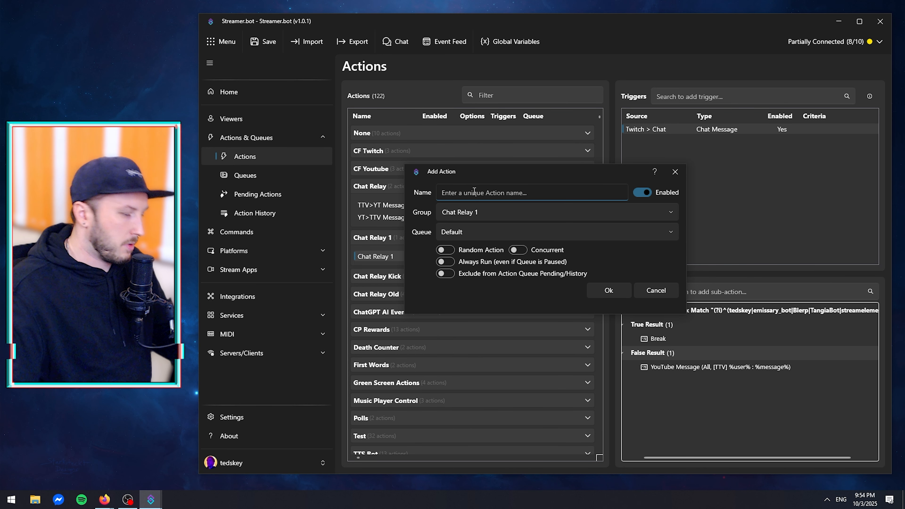
pyautogui.write('Chat Relay 2')
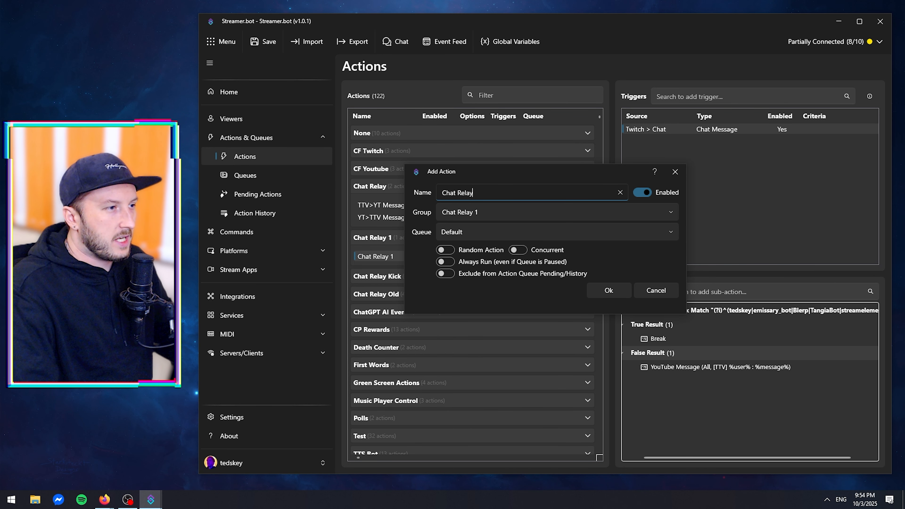
pyautogui.click(444, 263)
pyautogui.click(444, 274)
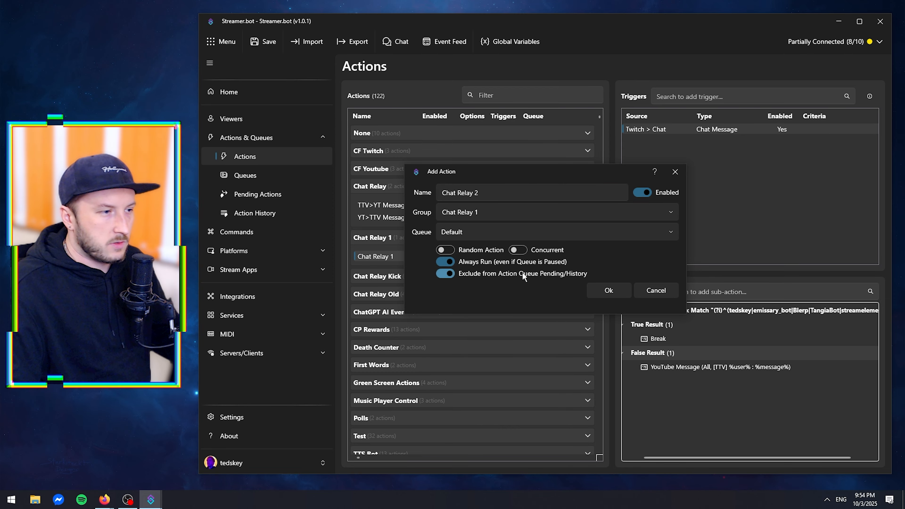
pyautogui.click(608, 290)
# Add a YouTube chat Message trigger to the Chat Relay 2 action.
pyautogui.rightClick(665, 194)
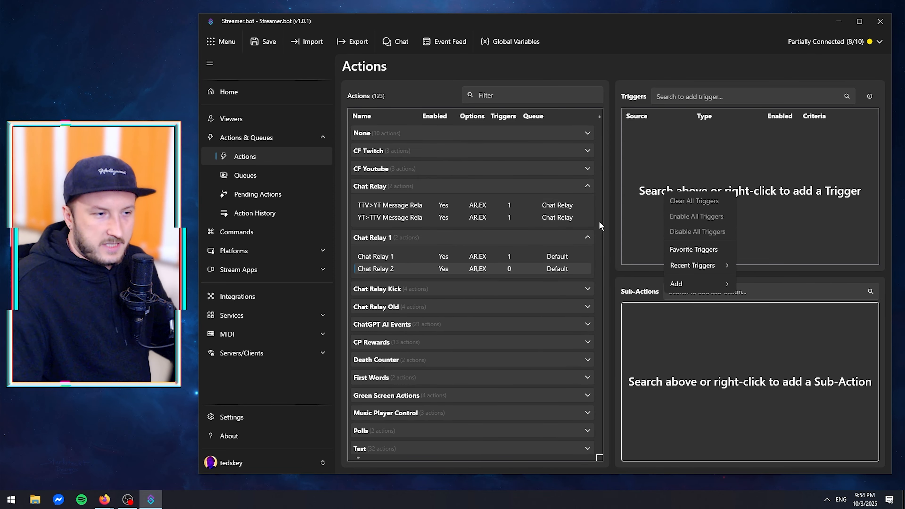
pyautogui.moveTo(677, 282)
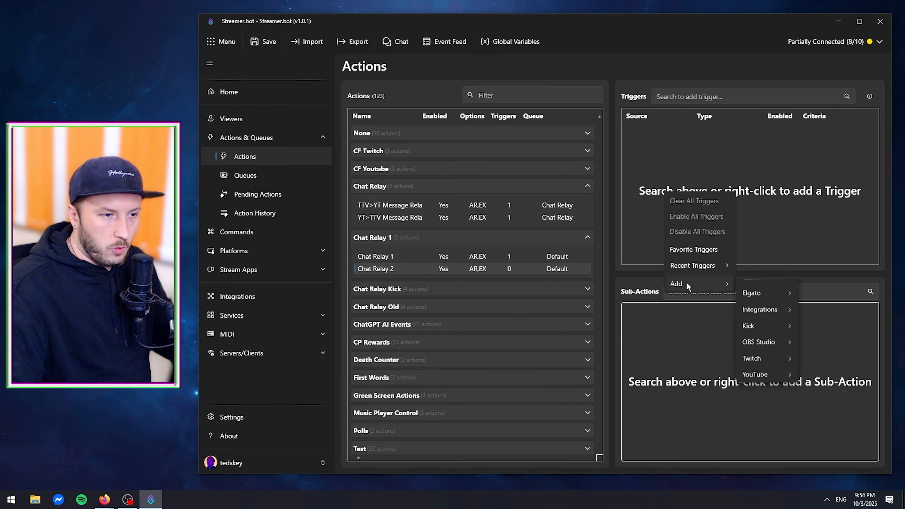
pyautogui.moveTo(766, 403)
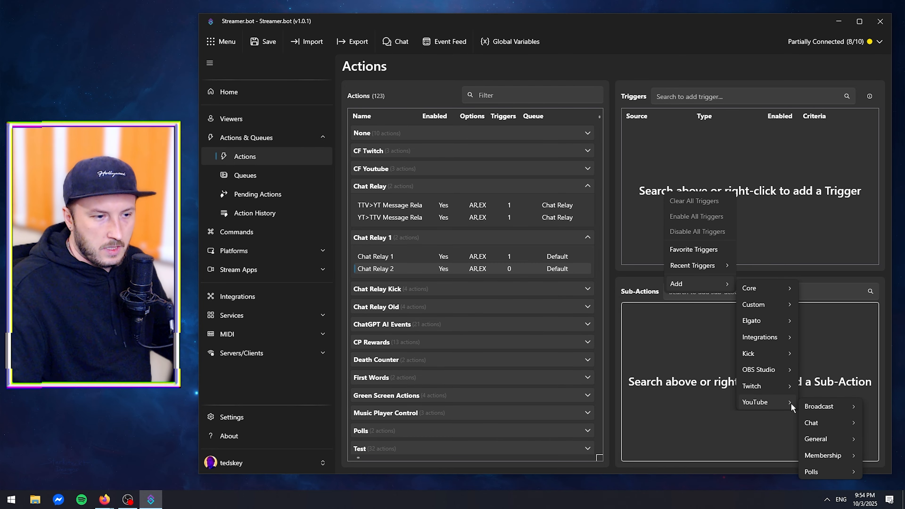
pyautogui.moveTo(815, 423)
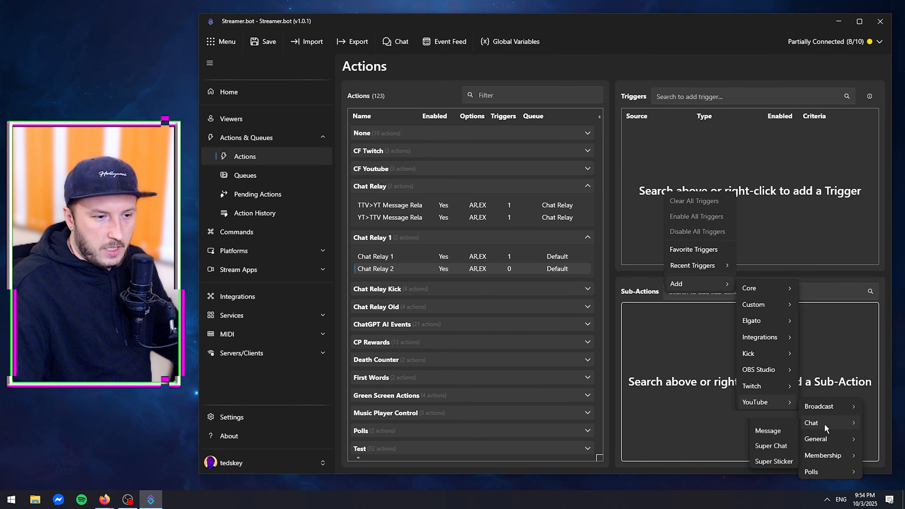
pyautogui.click(784, 442)
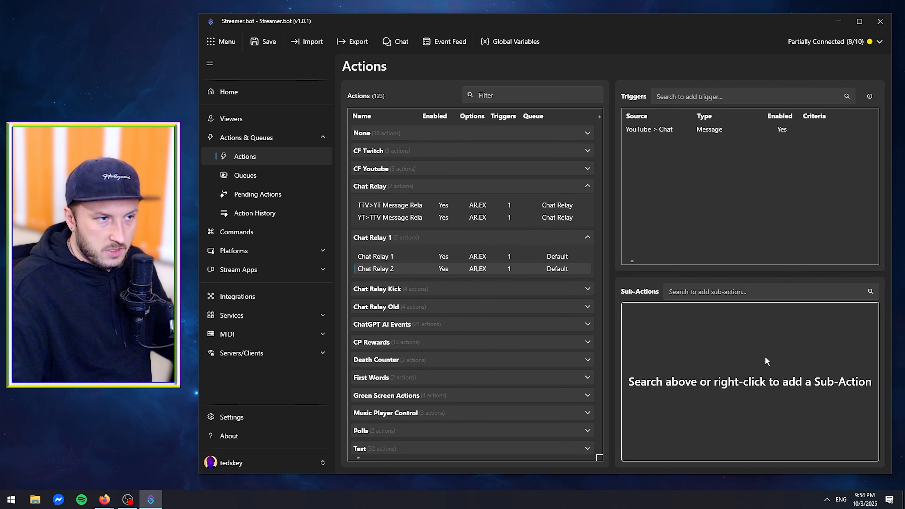
# Add an If/Else sub-action to Chat Relay 2 with %user% as its input.
pyautogui.rightClick(659, 324)
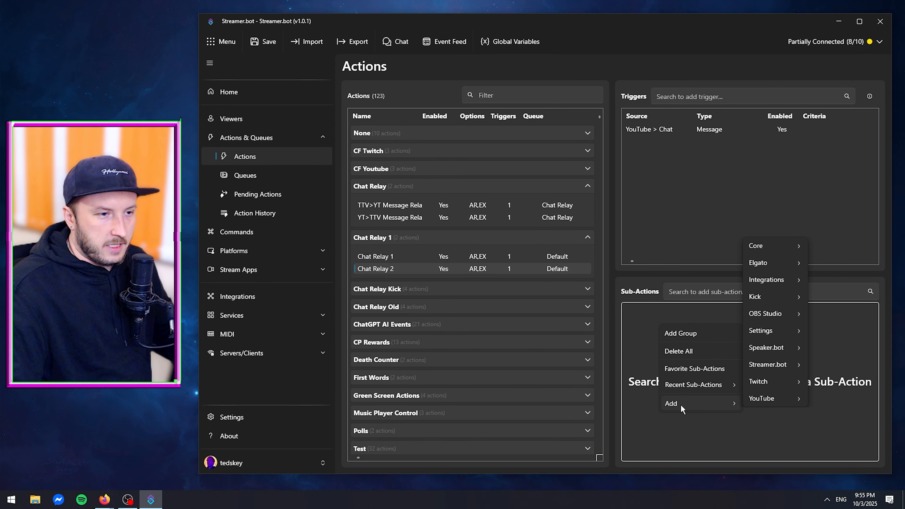
pyautogui.click(696, 291)
pyautogui.write('if/')
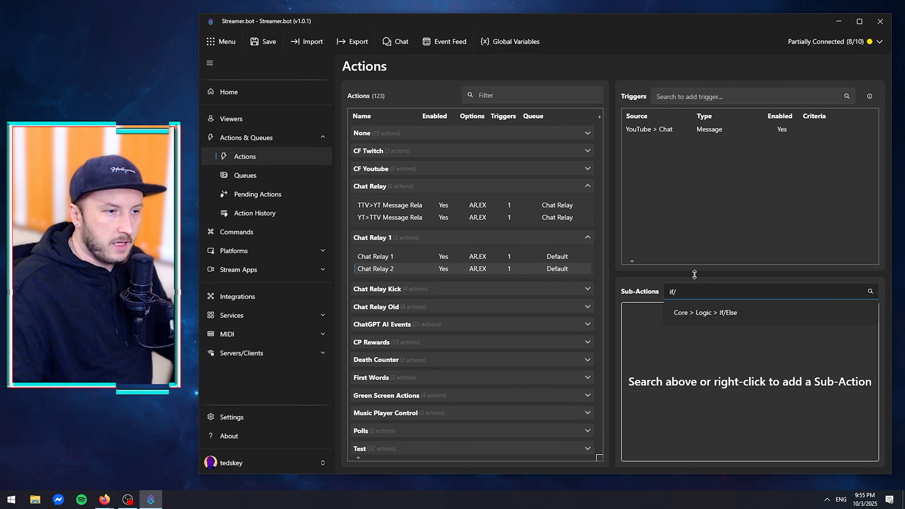
pyautogui.click(698, 313)
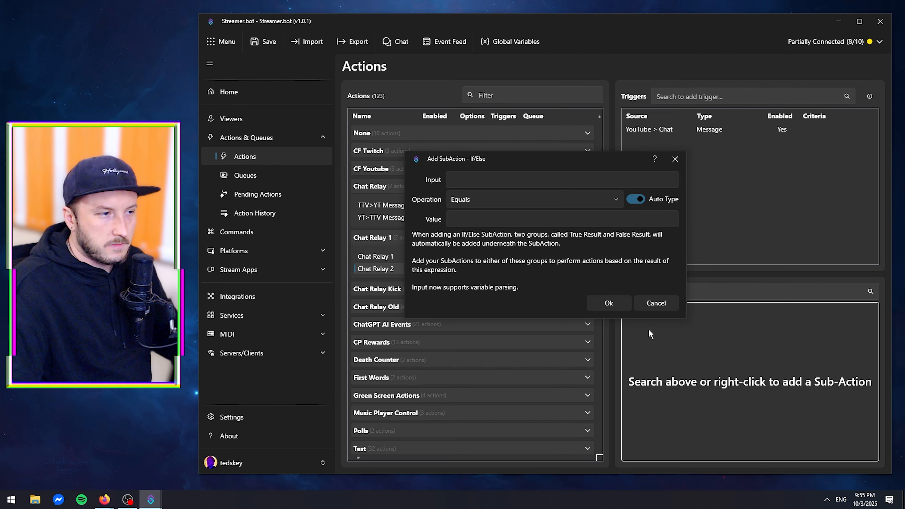
pyautogui.write('%%')
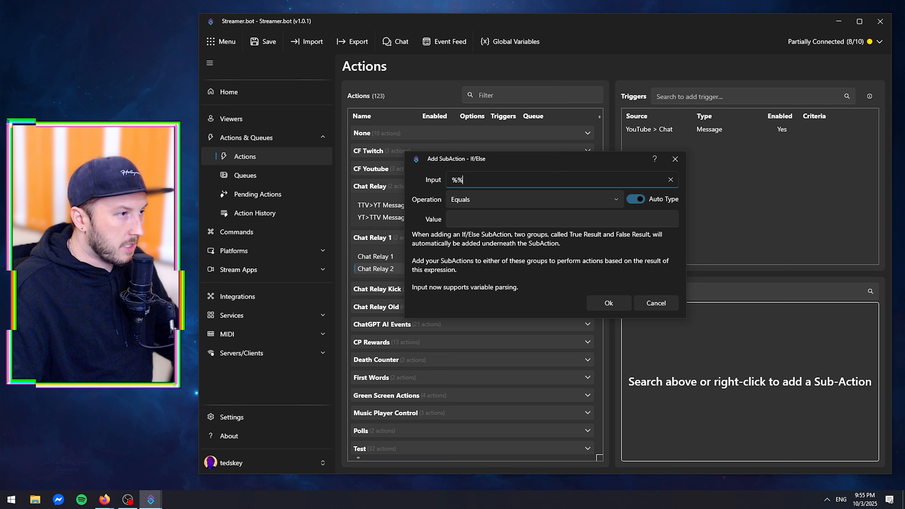
pyautogui.write('user')
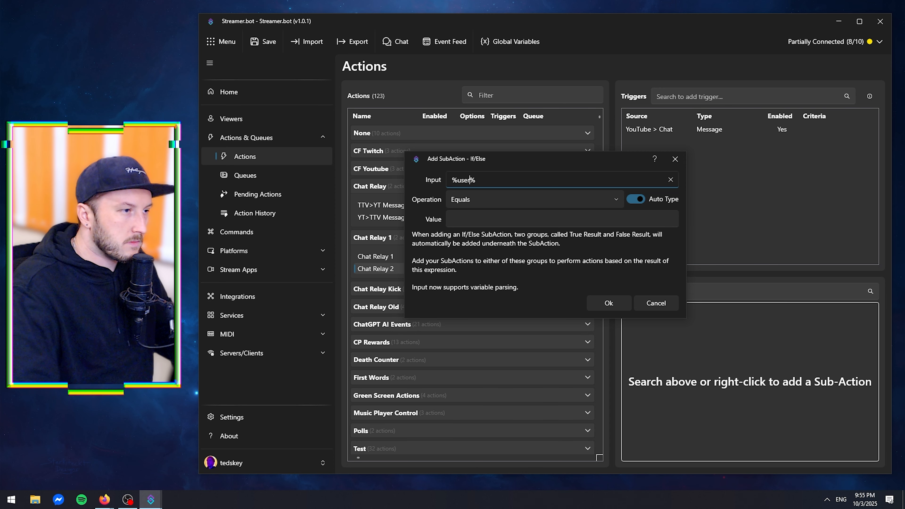
# Set the condition to Regex Match with the copied pattern of broadcaster and bot account names, and save the If/Else sub-action.
pyautogui.click(493, 209)
pyautogui.click(470, 277)
pyautogui.click(471, 218)
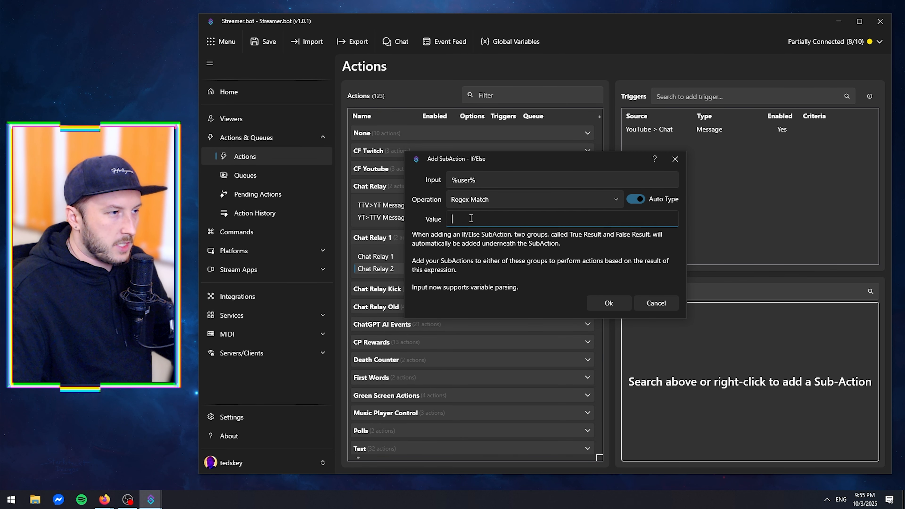
pyautogui.write('(?i)^(tedskey|emissary_bot|Blerp|TangiaBot|streamelements)$')
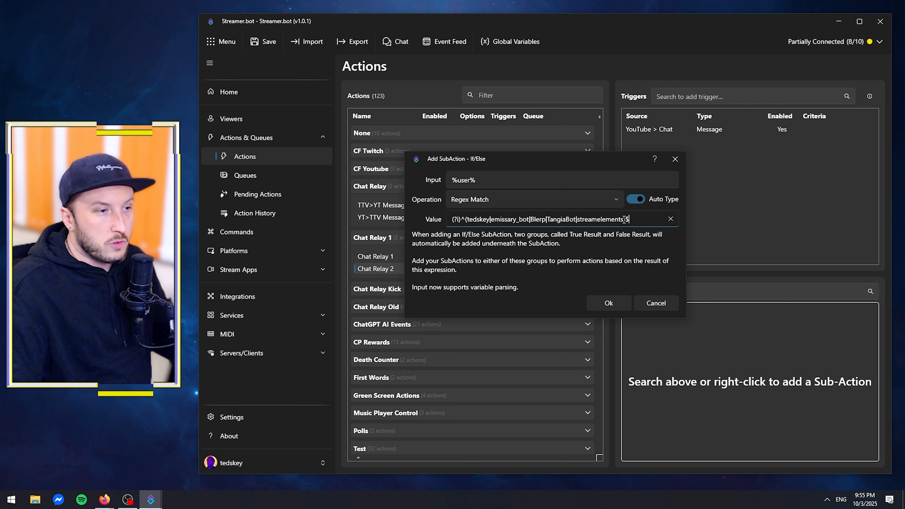
pyautogui.moveTo(624, 218)
pyautogui.mouseDown()
pyautogui.moveTo(478, 218)
pyautogui.moveTo(627, 221)
pyautogui.moveTo(619, 221)
pyautogui.mouseUp()
pyautogui.click(478, 219)
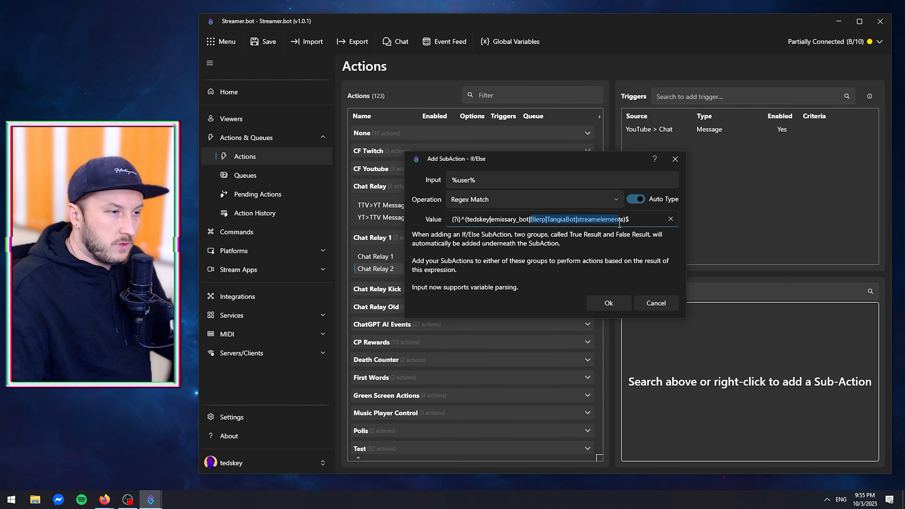
pyautogui.click(637, 219)
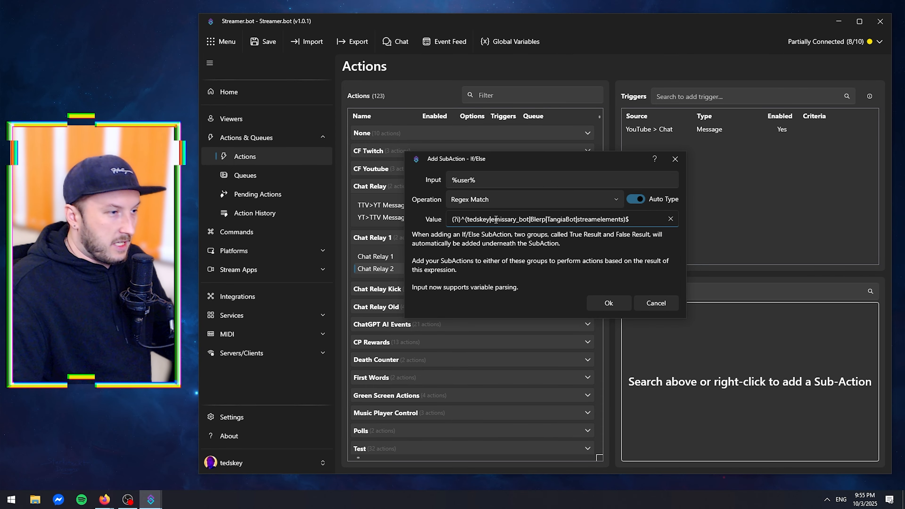
pyautogui.moveTo(494, 219); pyautogui.dragTo(530, 213)
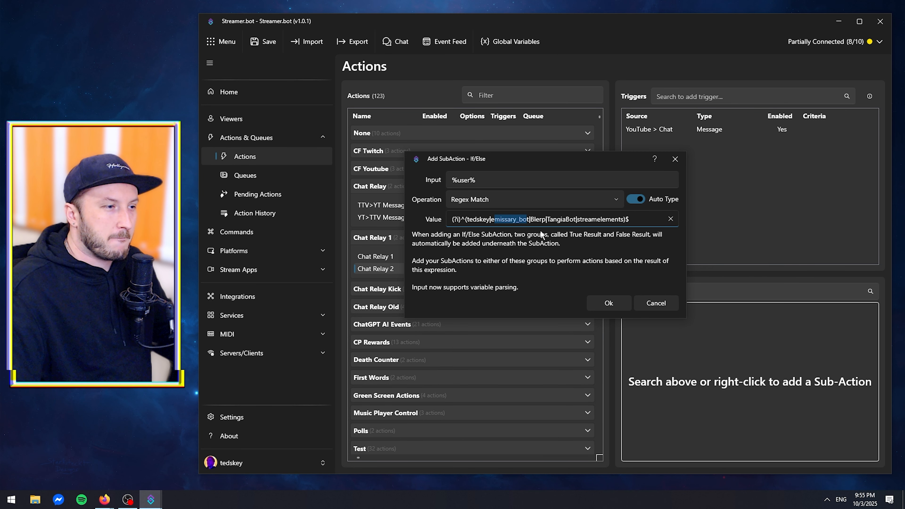
pyautogui.click(538, 219)
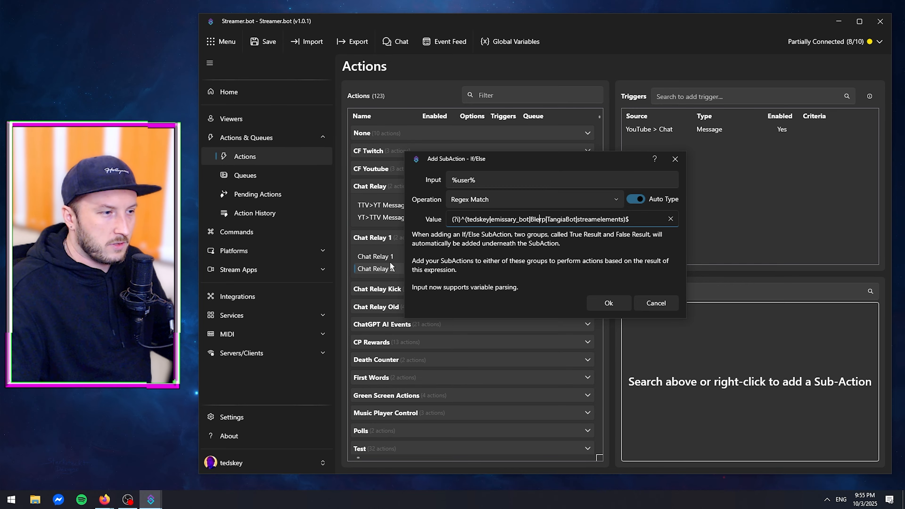
pyautogui.click(608, 303)
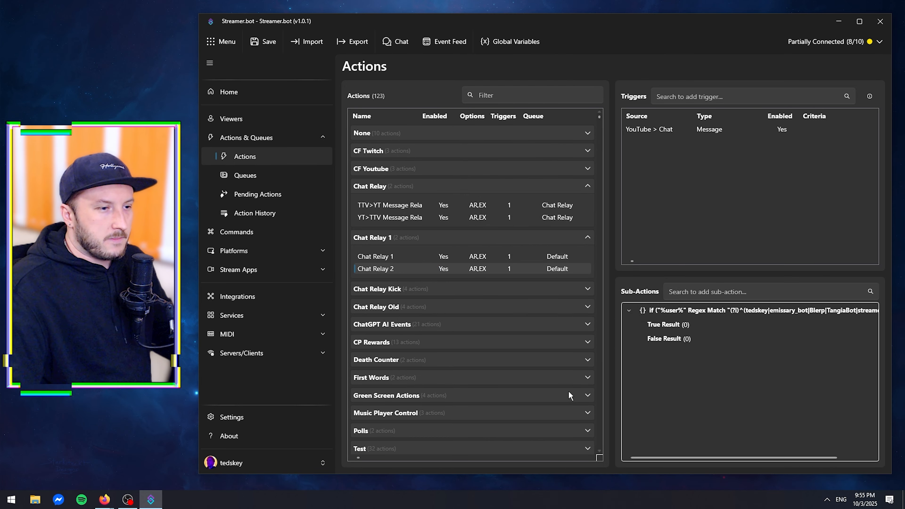
# Add a Break logic sub-action under the condition's True Result.
pyautogui.rightClick(669, 323)
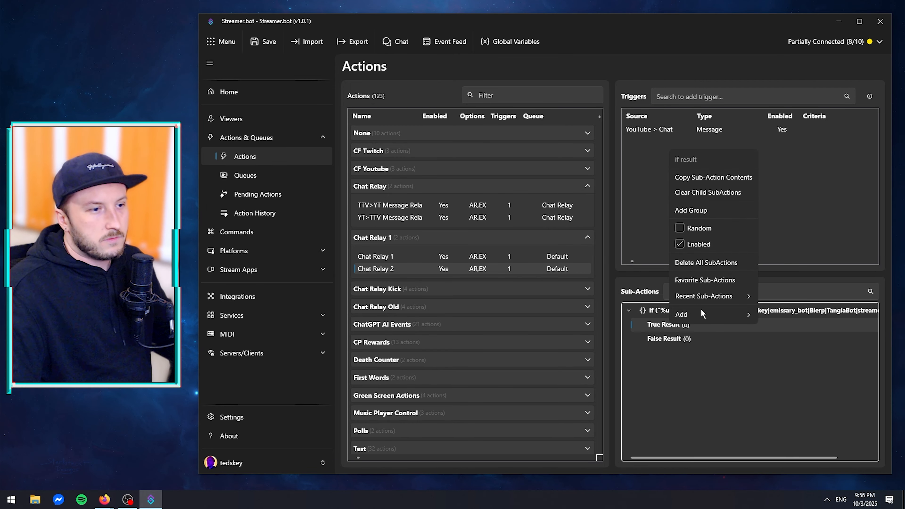
pyautogui.moveTo(696, 313)
pyautogui.moveTo(786, 319)
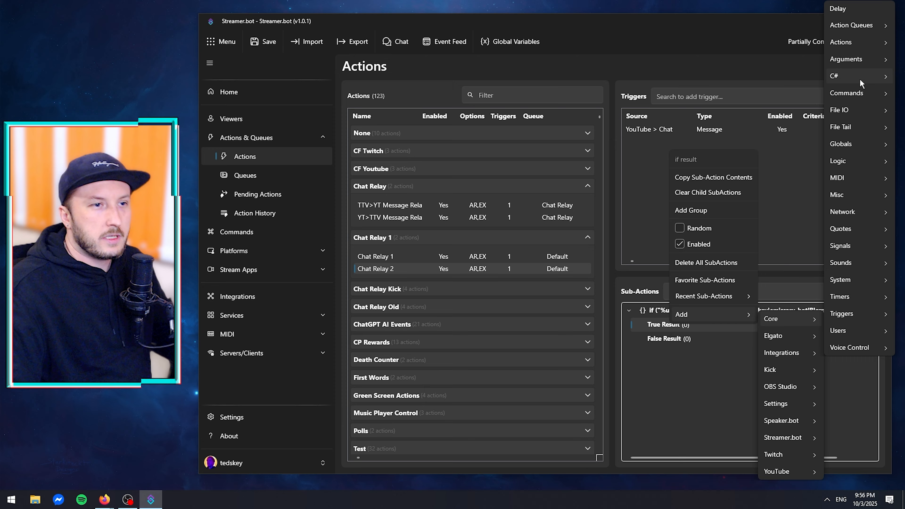
pyautogui.moveTo(849, 148)
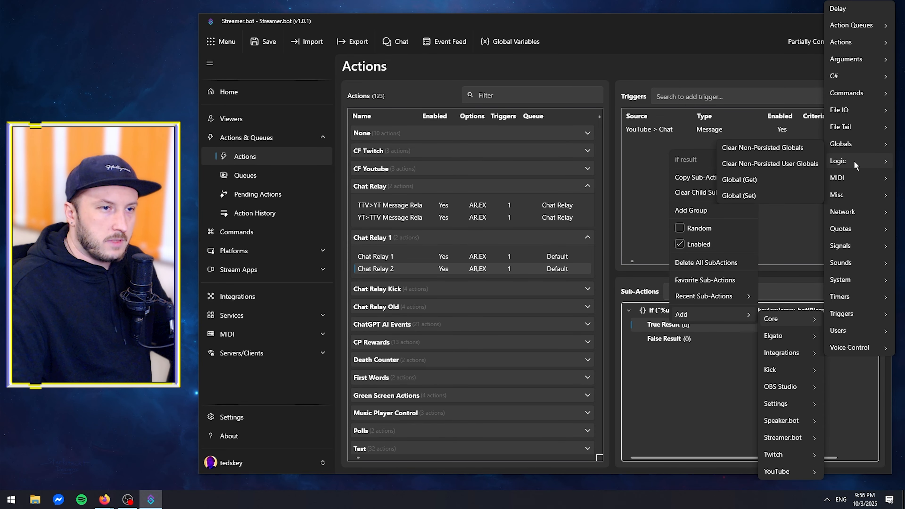
pyautogui.click(790, 165)
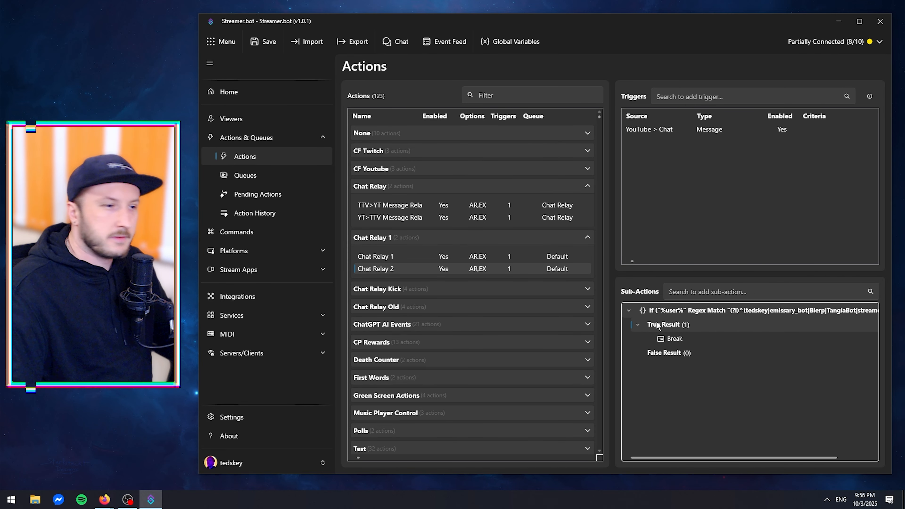
# Add a Twitch Send Message to Channel sub-action under the condition's False Result.
pyautogui.click(664, 353)
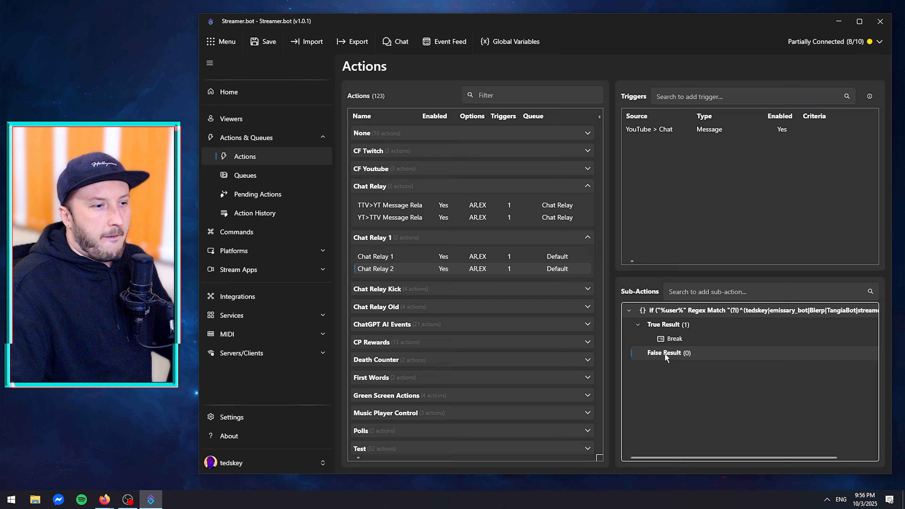
pyautogui.rightClick(664, 353)
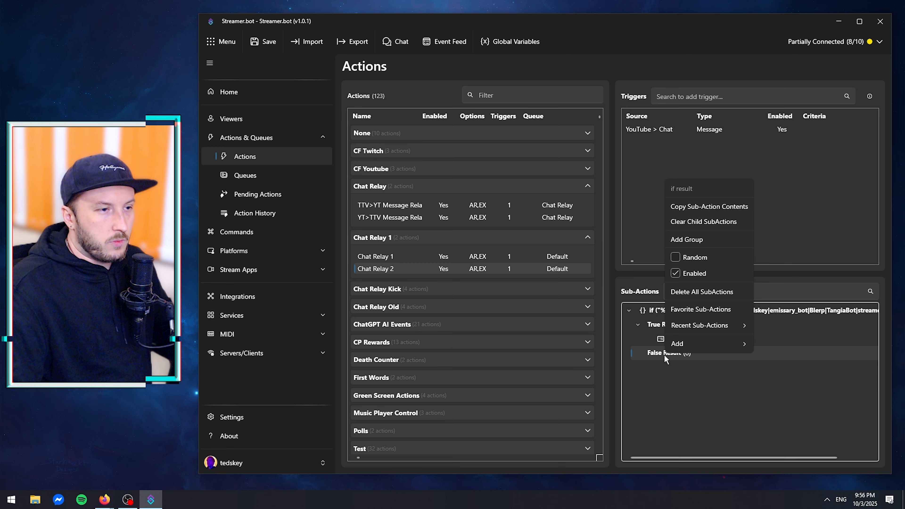
pyautogui.moveTo(690, 344)
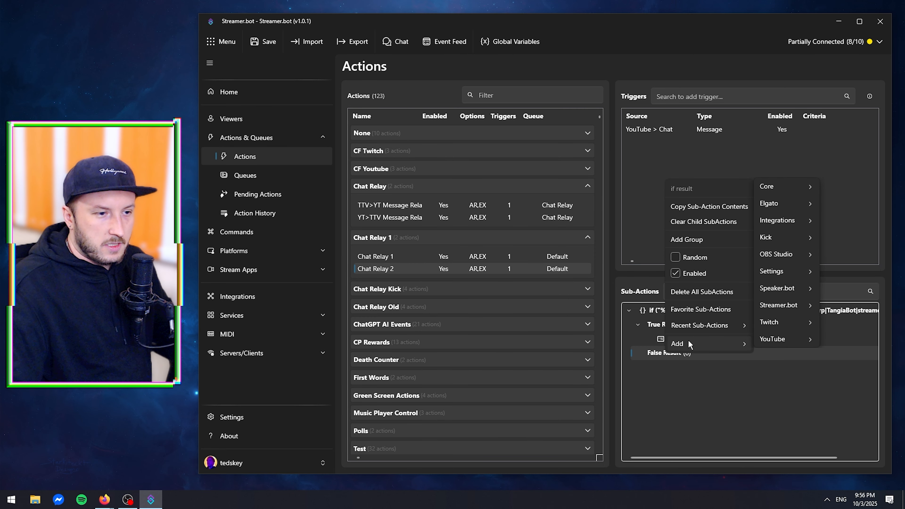
pyautogui.moveTo(772, 323)
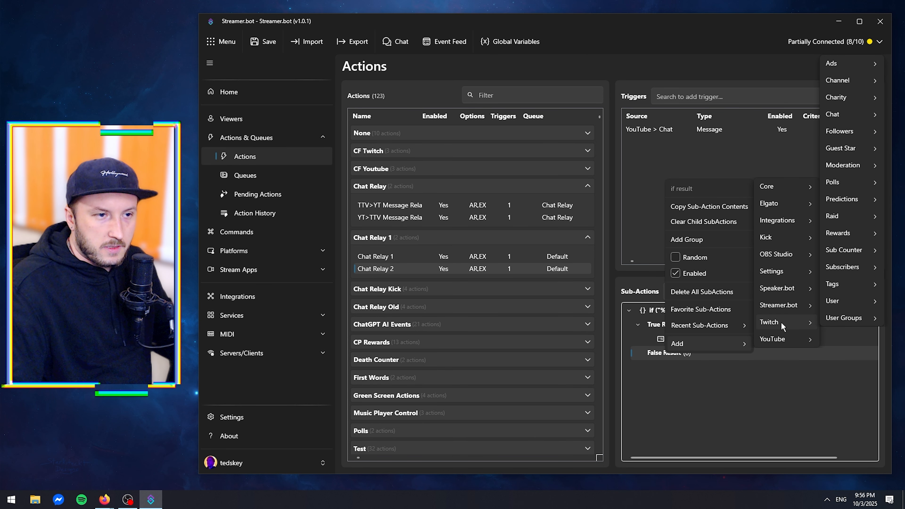
pyautogui.moveTo(836, 114)
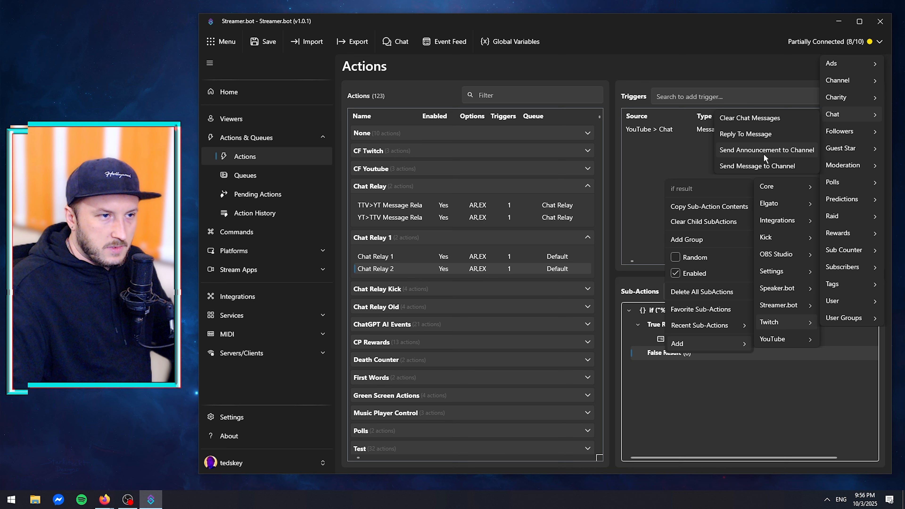
pyautogui.click(759, 166)
# Start the Twitch message with the platform label "[YT]".
pyautogui.click(532, 218)
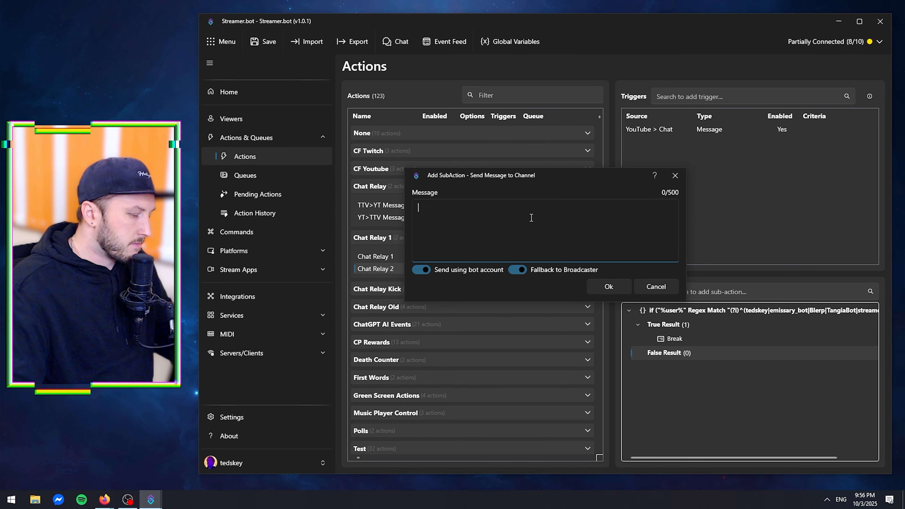
pyautogui.write('[]')
pyautogui.press('Left')
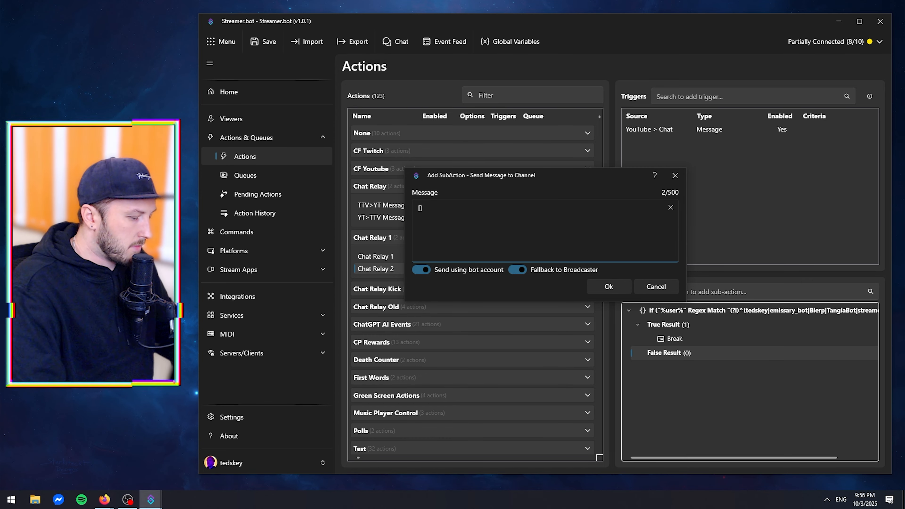
pyautogui.write('youtube')
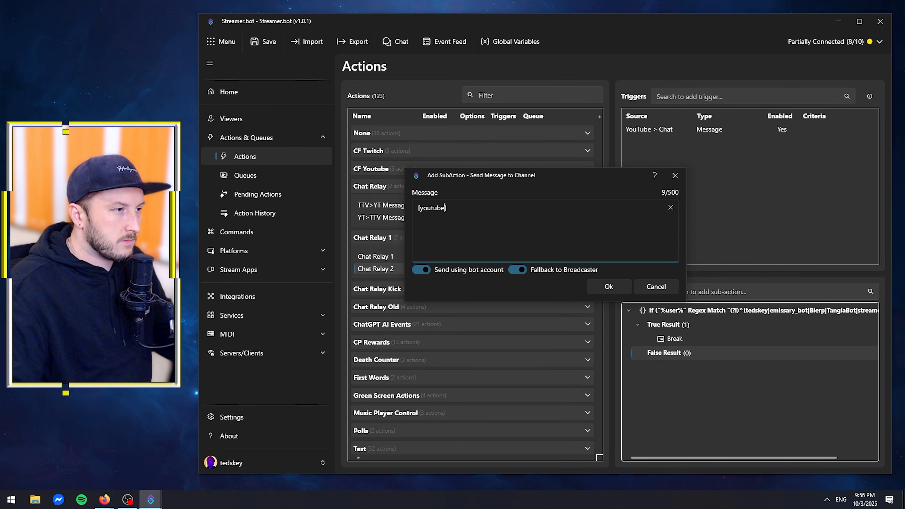
pyautogui.hotkey('shift', 'Left')
pyautogui.hotkey('shift', 'Left')
pyautogui.hotkey('shift', 'Left')
pyautogui.hotkey('shift', 'Left')
pyautogui.hotkey('shift', 'Left')
pyautogui.hotkey('shift', 'Left')
pyautogui.hotkey('shift', 'Left')
pyautogui.hotkey('shift', 'Left')
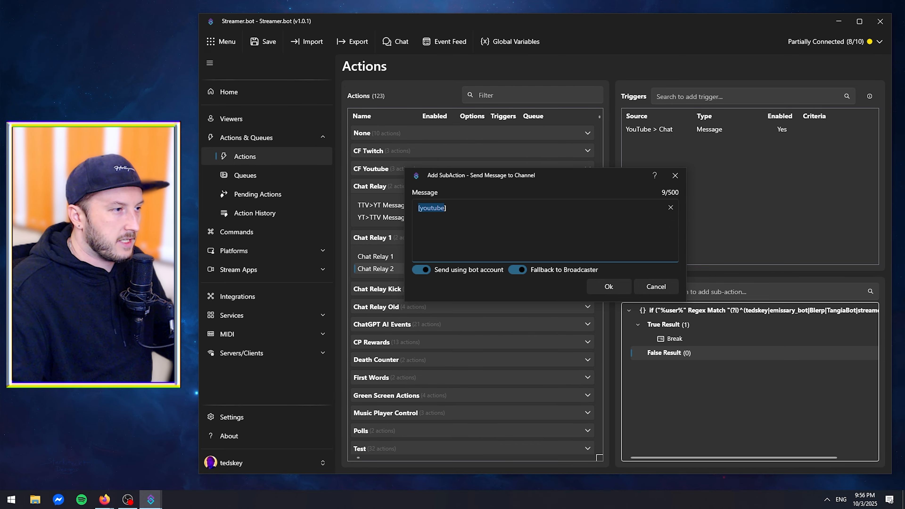
pyautogui.write('YT')
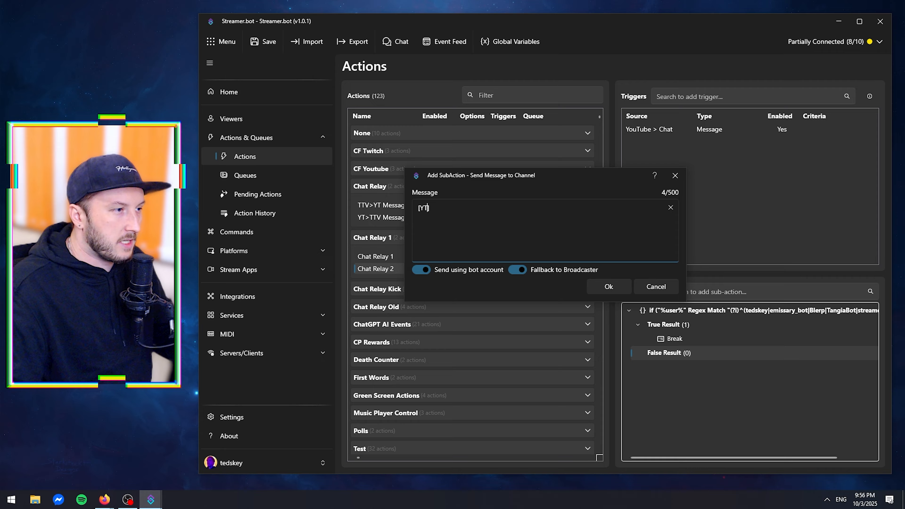
pyautogui.write(' user')
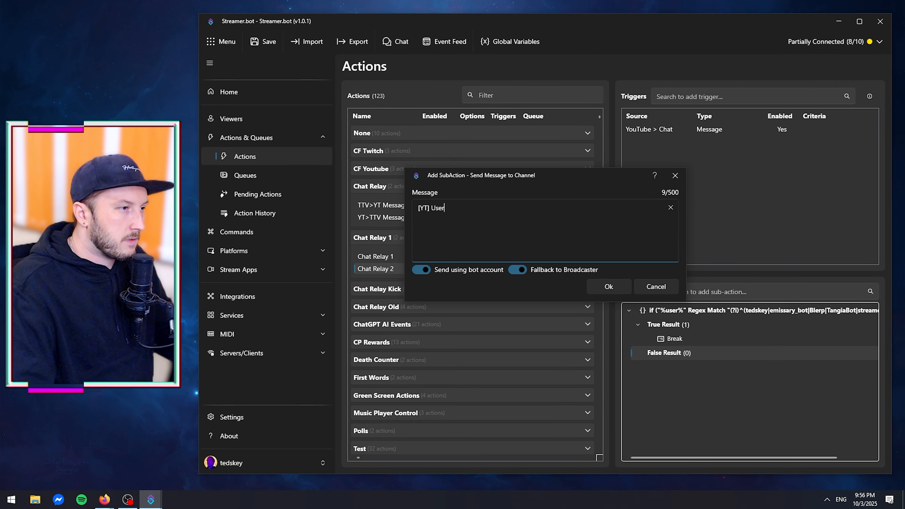
# Complete the Twitch message as "[YT] %user% : %message%" and save the sub-action.
pyautogui.press('BackSpace')
pyautogui.press('BackSpace')
pyautogui.press('BackSpace')
pyautogui.press('BackSpace')
pyautogui.write('%%')
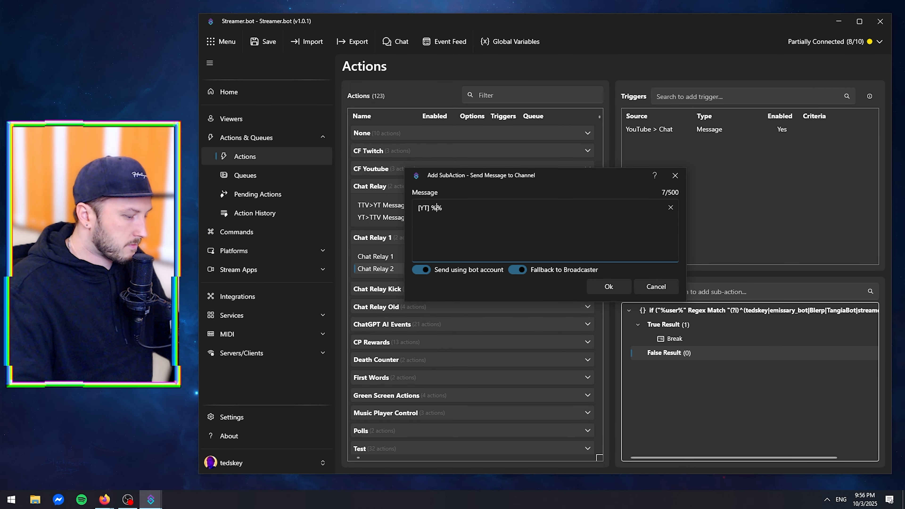
pyautogui.write('user')
pyautogui.write(': ')
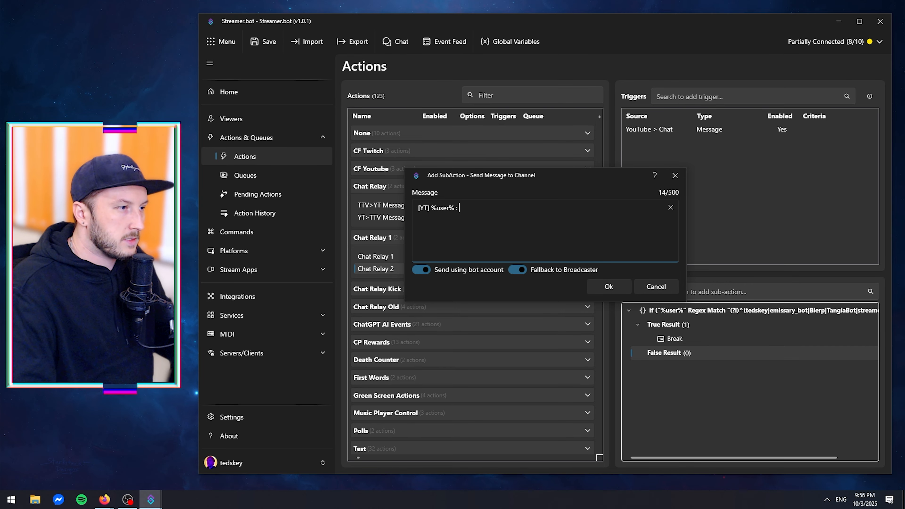
pyautogui.write(' %%')
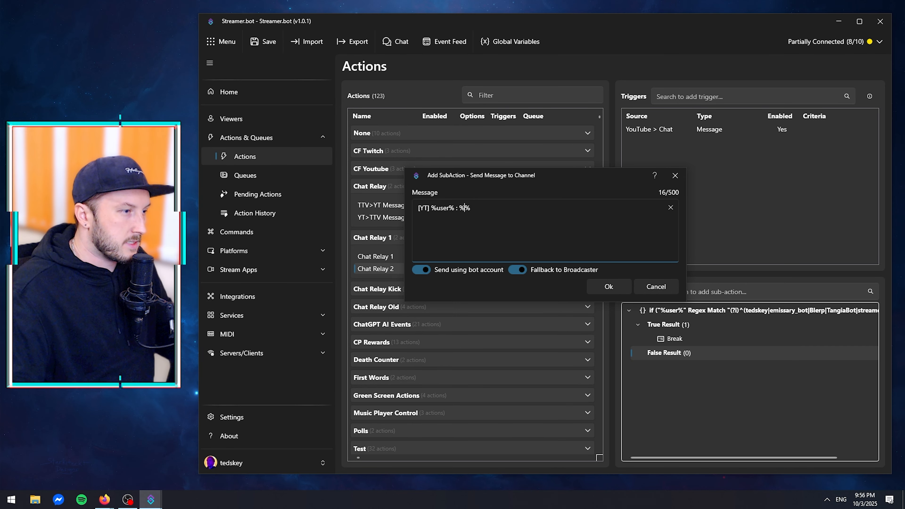
pyautogui.write('message')
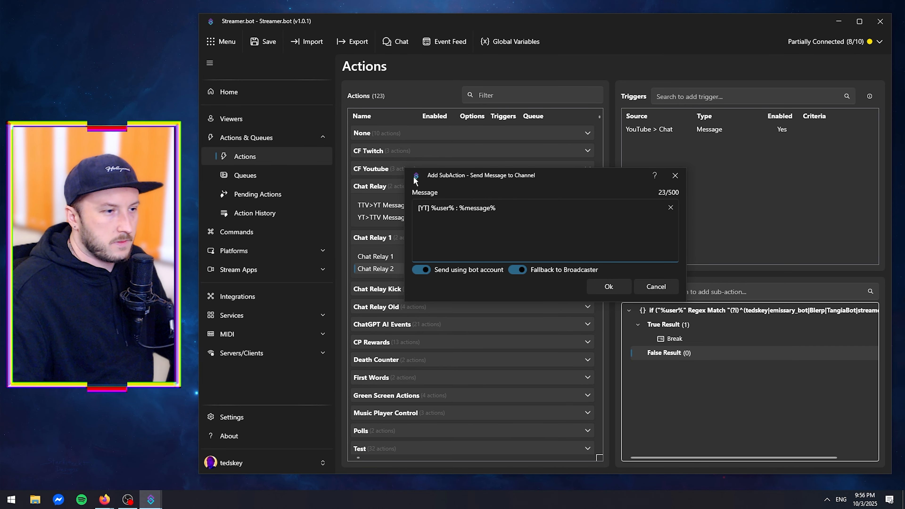
pyautogui.click(609, 286)
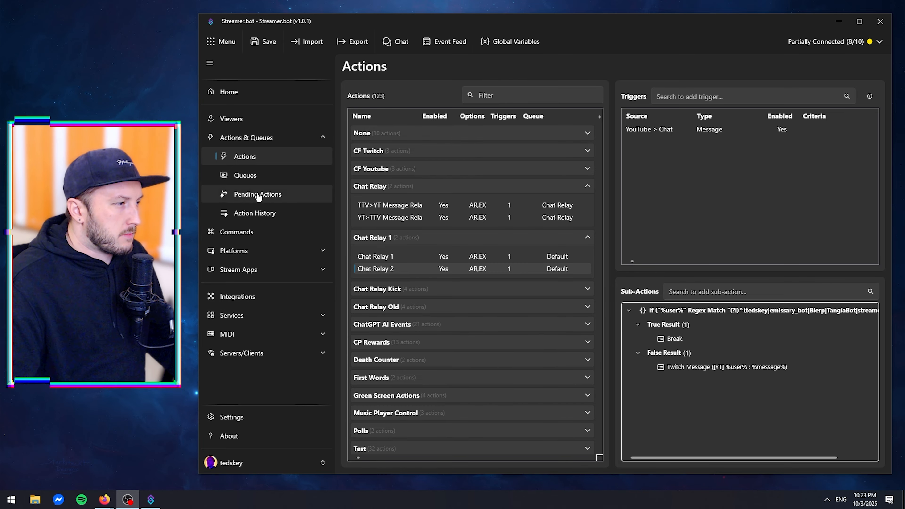
# Turn on monitoring for the TEST broadcast in the YouTube broadcasts list.
pyautogui.click(259, 254)
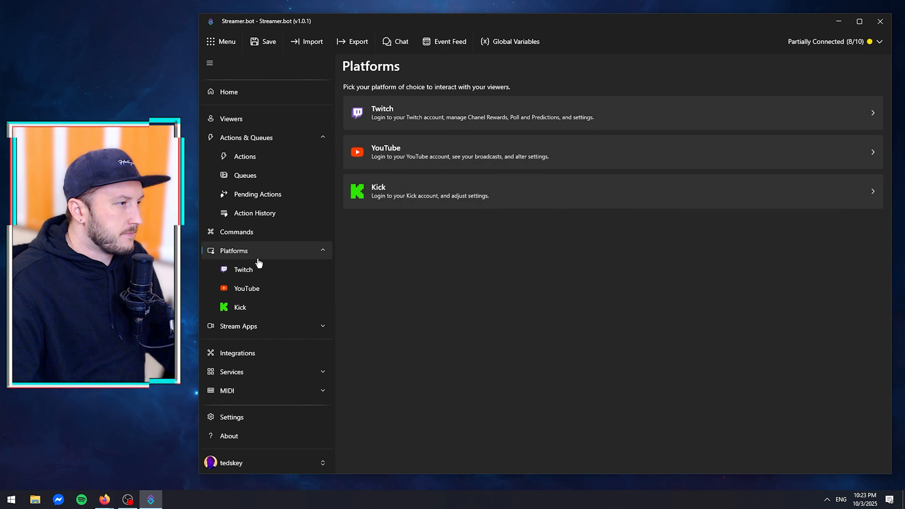
pyautogui.click(258, 285)
pyautogui.click(429, 101)
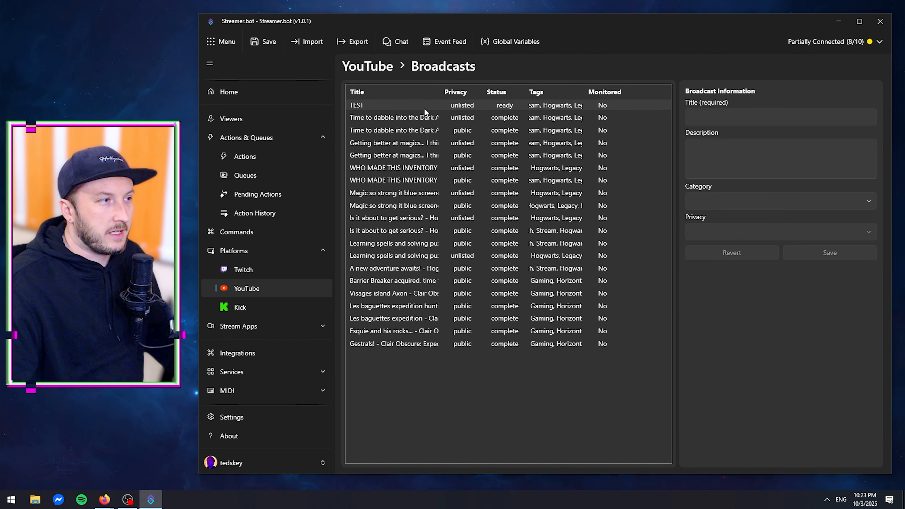
pyautogui.click(408, 105)
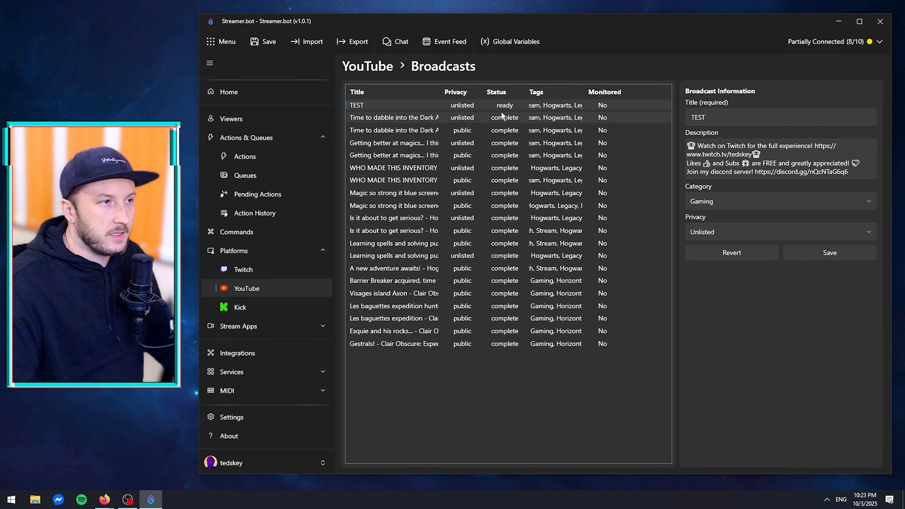
pyautogui.rightClick(461, 104)
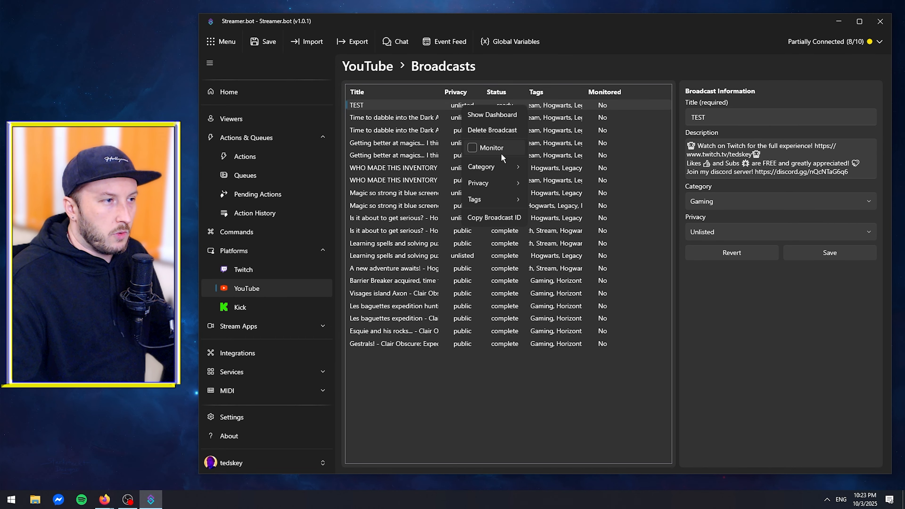
pyautogui.click(629, 71)
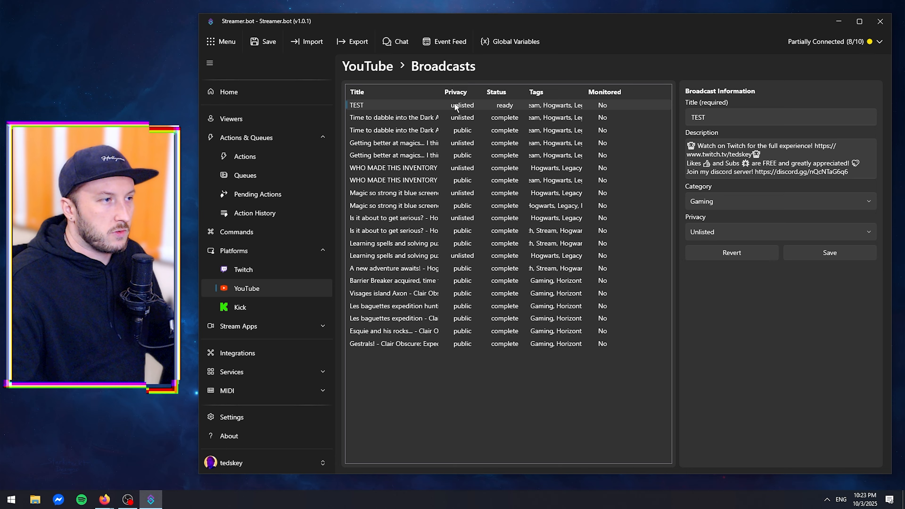
pyautogui.rightClick(466, 105)
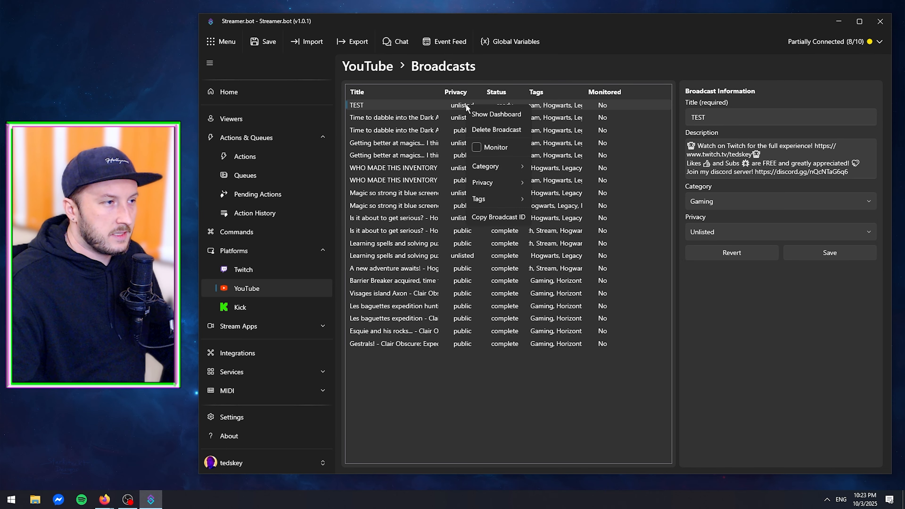
pyautogui.click(496, 146)
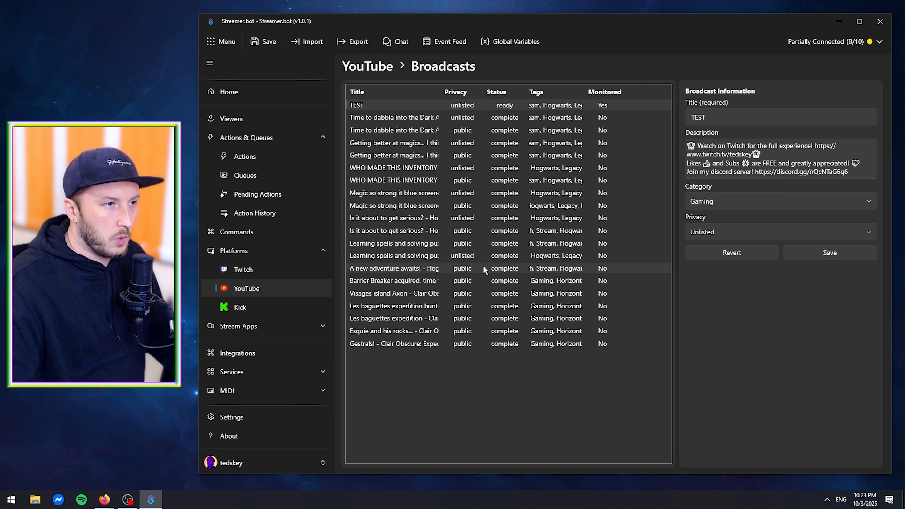
# Disable the existing YT>TTV and TTV>YT message relay actions in the Chat Relay group.
pyautogui.click(271, 157)
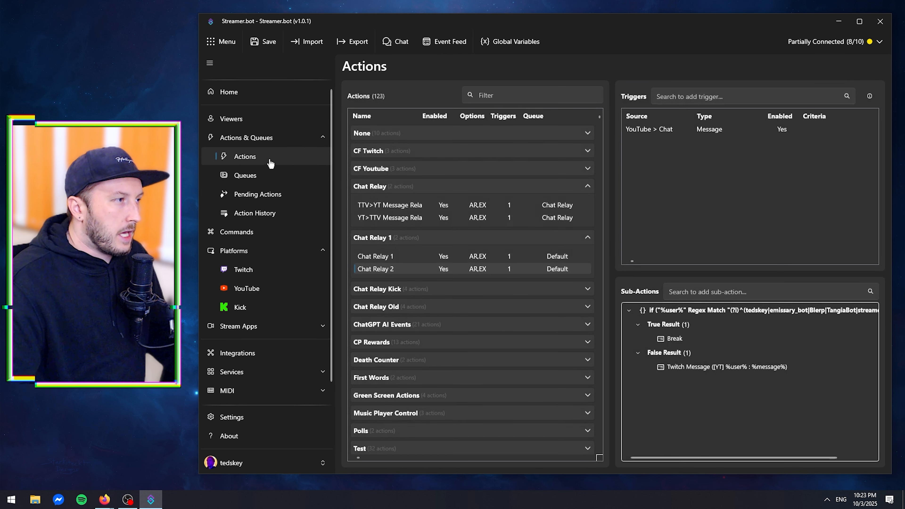
pyautogui.rightClick(458, 217)
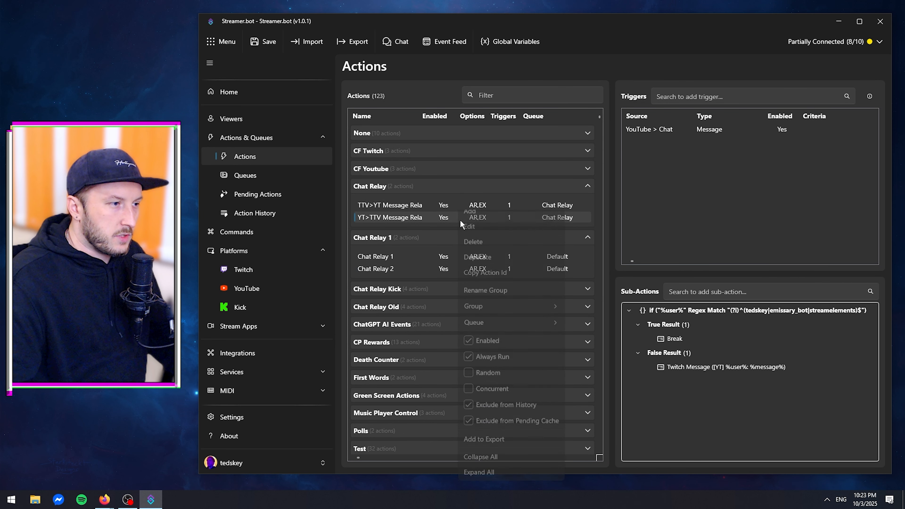
pyautogui.click(478, 349)
pyautogui.click(439, 206)
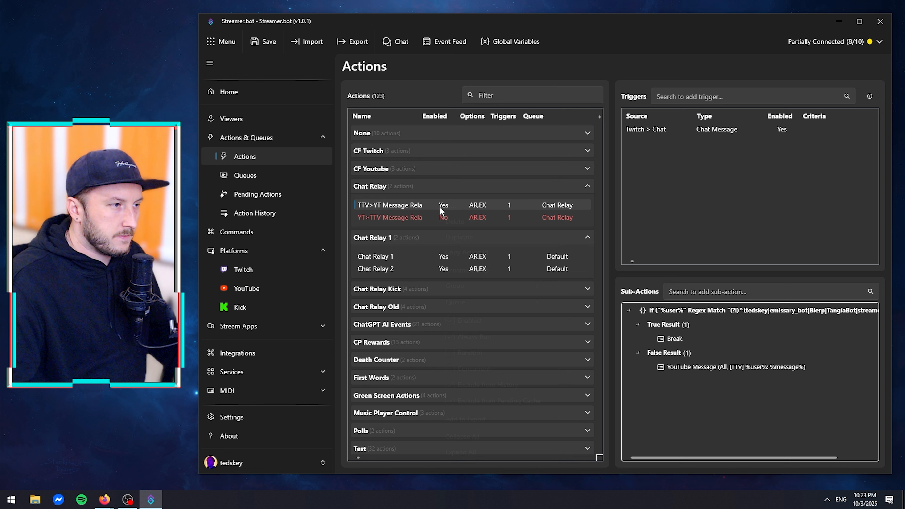
pyautogui.rightClick(440, 206)
pyautogui.click(468, 340)
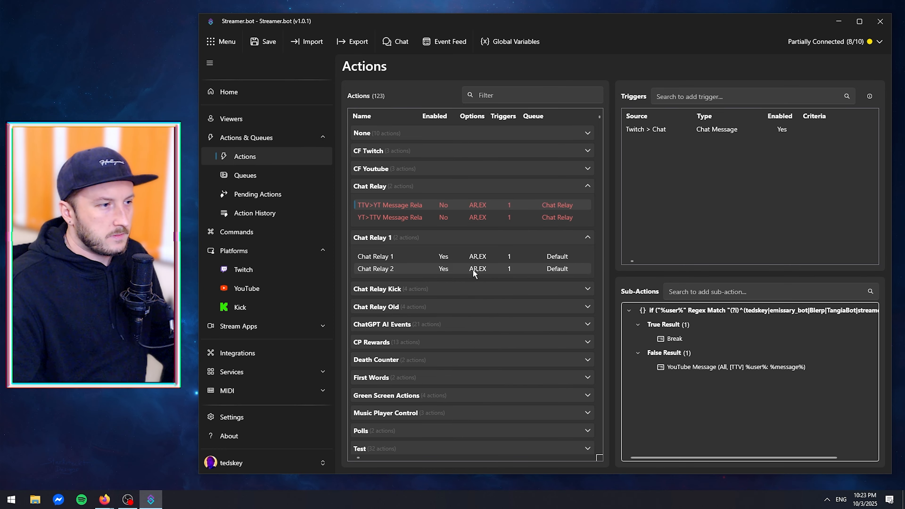
# Remove the broadcaster's account name from the regex value in Chat Relay 1's If/Else condition and save it.
pyautogui.click(467, 256)
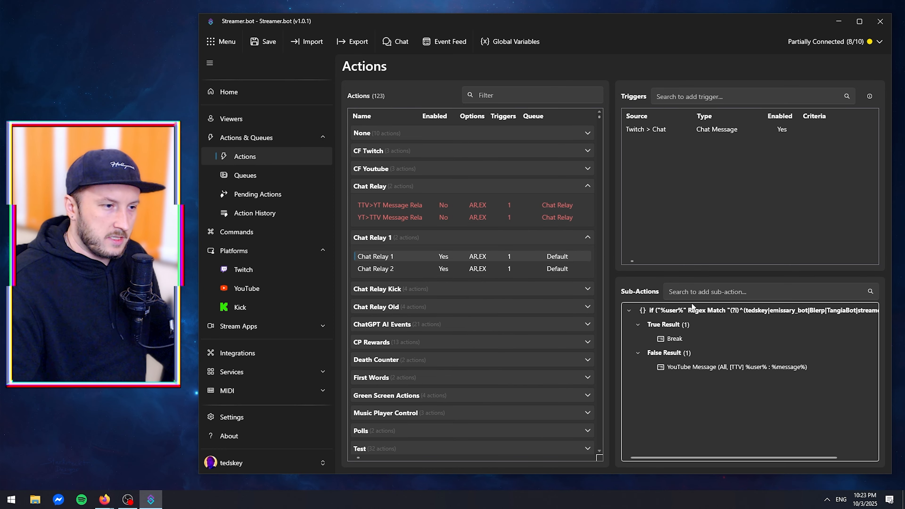
pyautogui.doubleClick(697, 312)
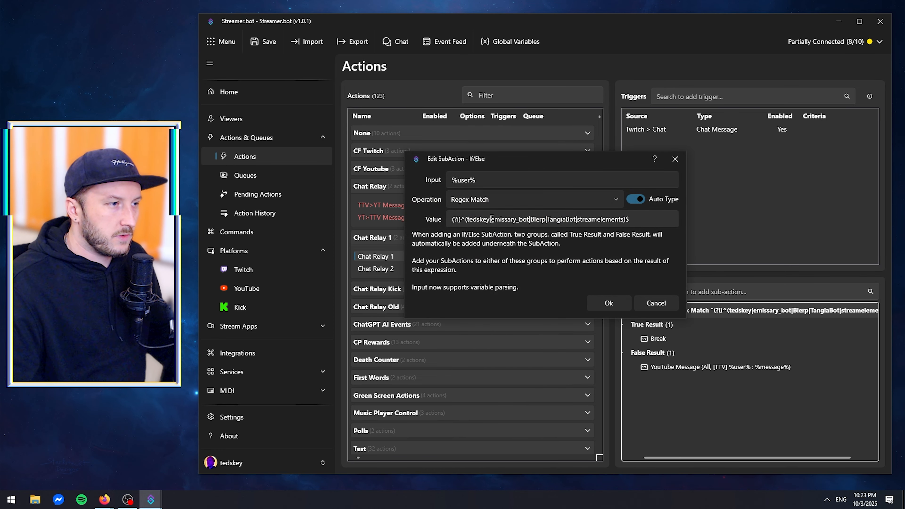
pyautogui.moveTo(492, 221); pyautogui.dragTo(467, 221)
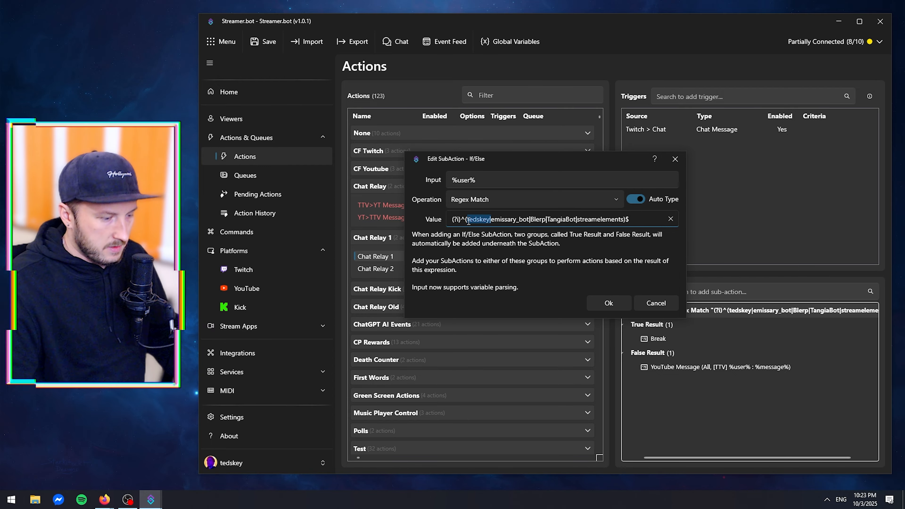
pyautogui.press('BackSpace')
pyautogui.click(606, 304)
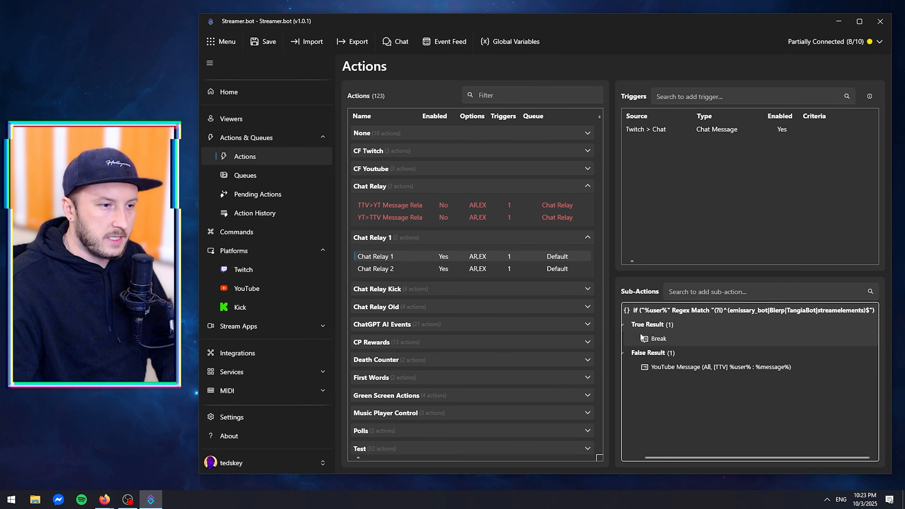
# Remove the broadcaster's account name from Chat Relay 2's If/Else regex value and save the condition.
pyautogui.click(509, 269)
pyautogui.doubleClick(659, 310)
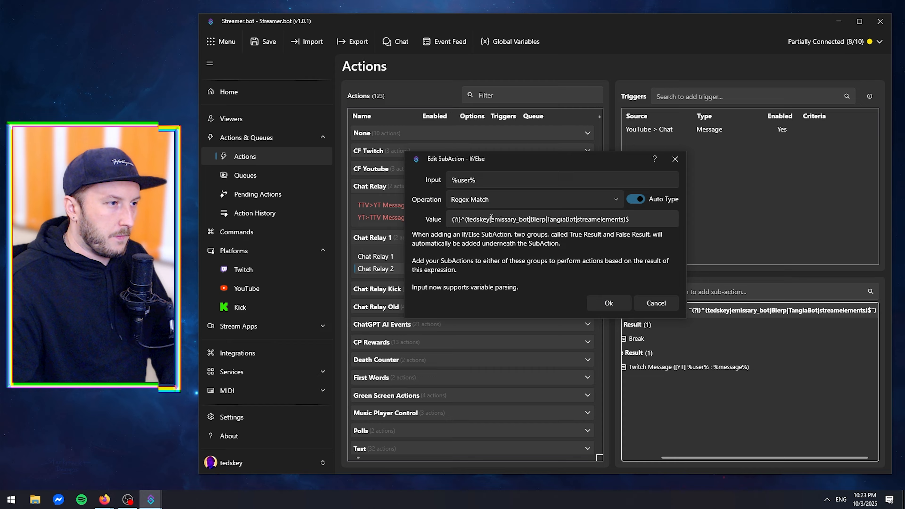
pyautogui.moveTo(492, 221); pyautogui.dragTo(466, 221)
pyautogui.press('BackSpace')
pyautogui.click(588, 303)
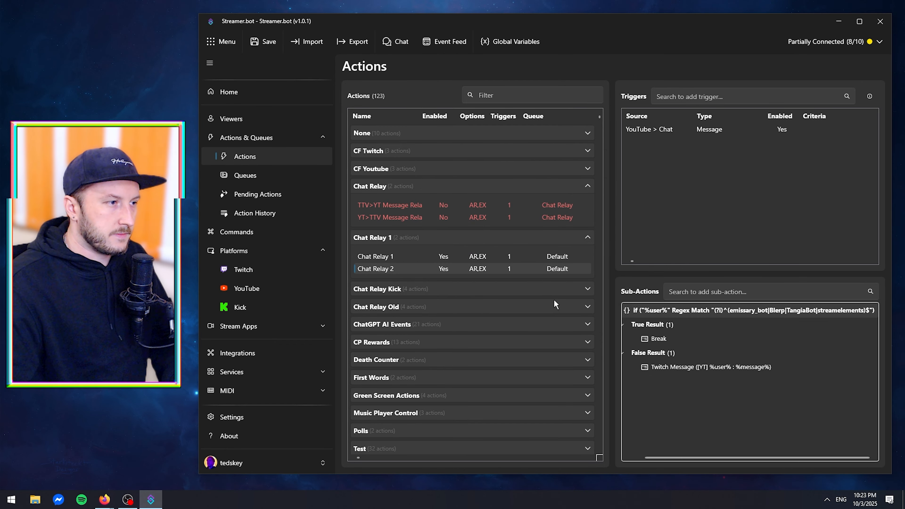
# Switch to Firefox with YouTube Studio and the Twitch chat pop-out both showing, and send "Hello Twitch!" in the YouTube live chat.
pyautogui.click(839, 24)
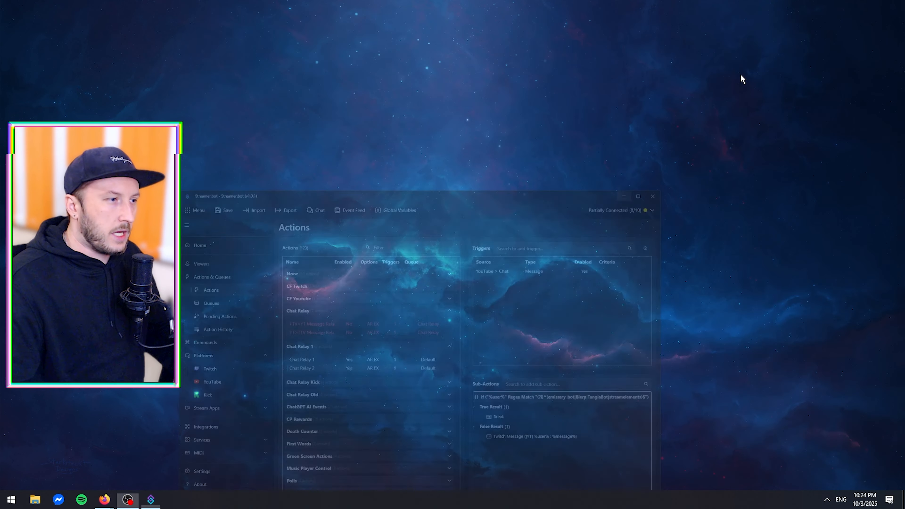
pyautogui.click(114, 492)
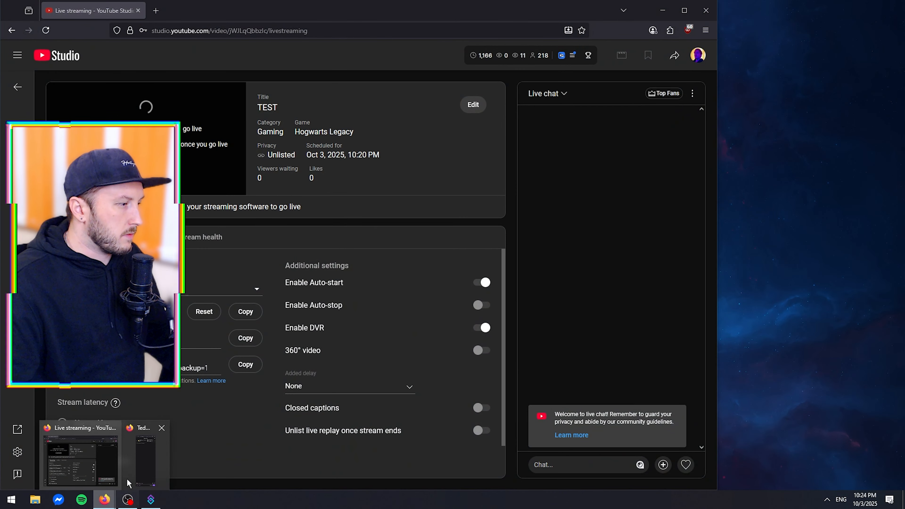
pyautogui.click(127, 478)
pyautogui.click(577, 462)
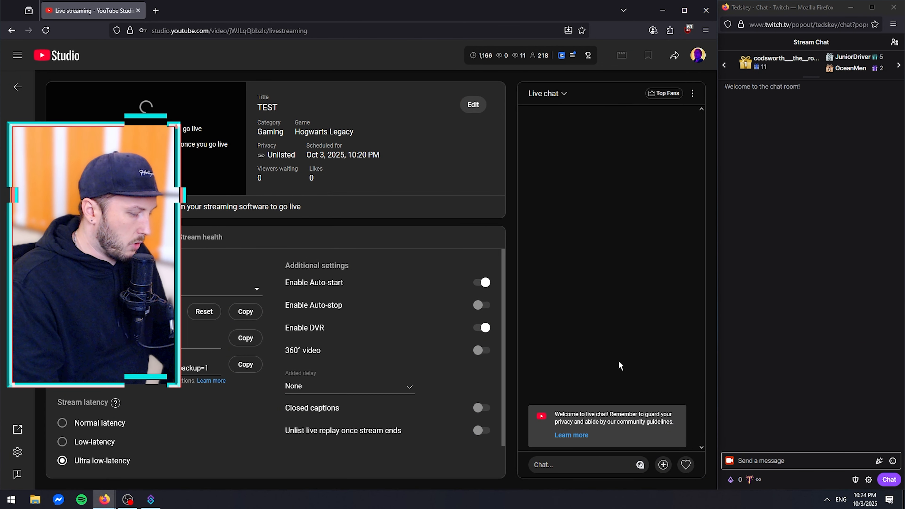
pyautogui.write('Hello Twitch!')
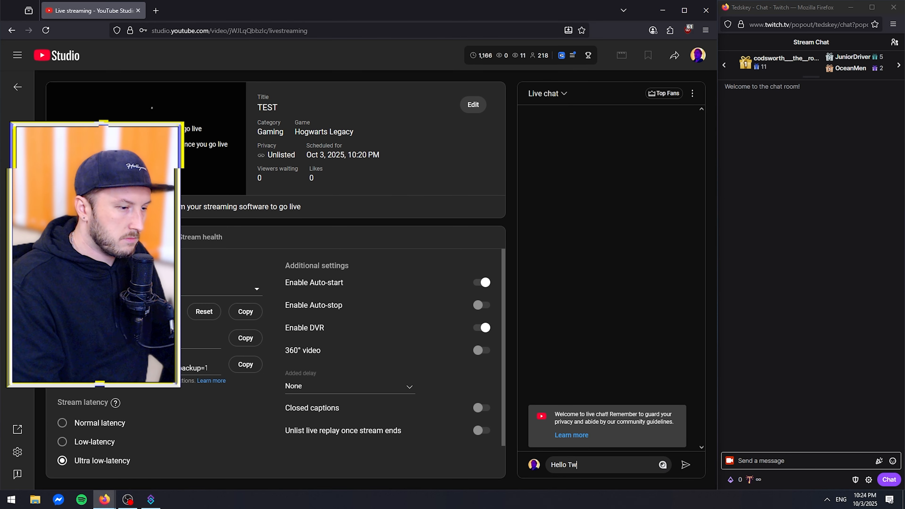
pyautogui.press('Return')
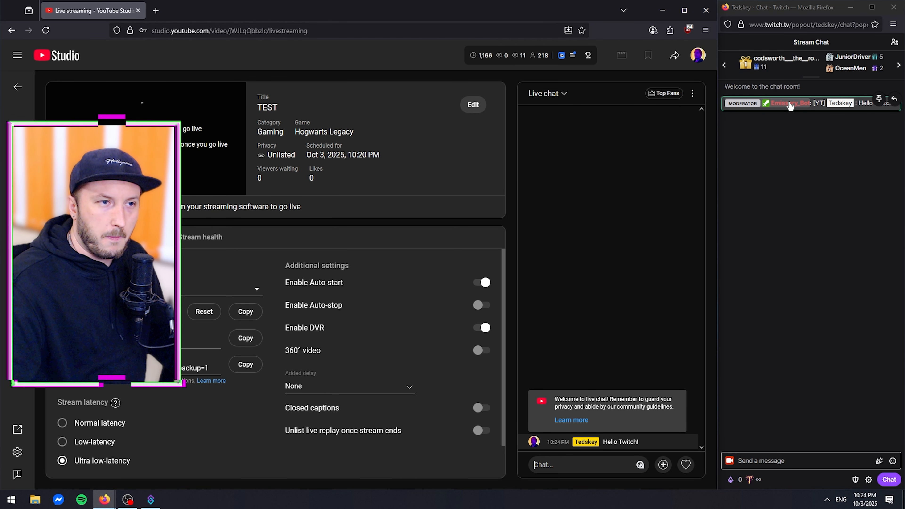
# Send "Hello Youtube!" in the Twitch chat pop-out to test the relay to YouTube.
pyautogui.click(814, 103)
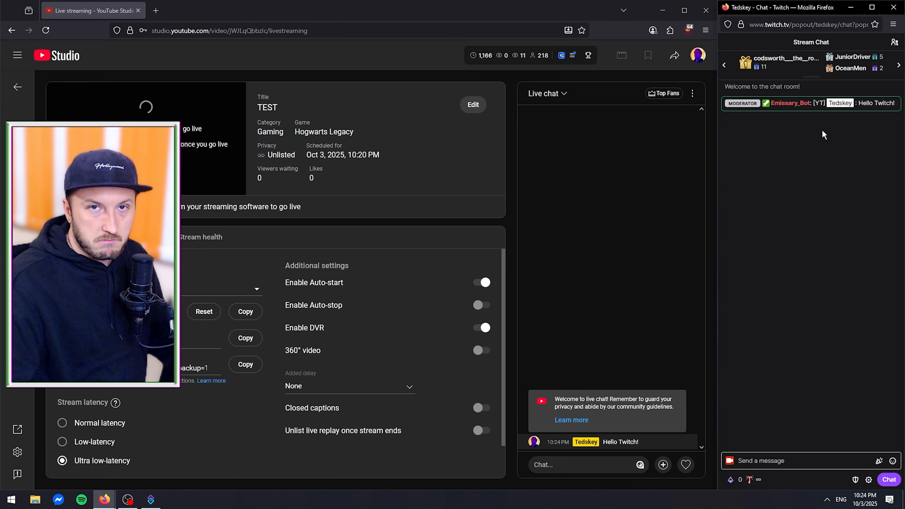
pyautogui.click(755, 461)
pyautogui.write('He')
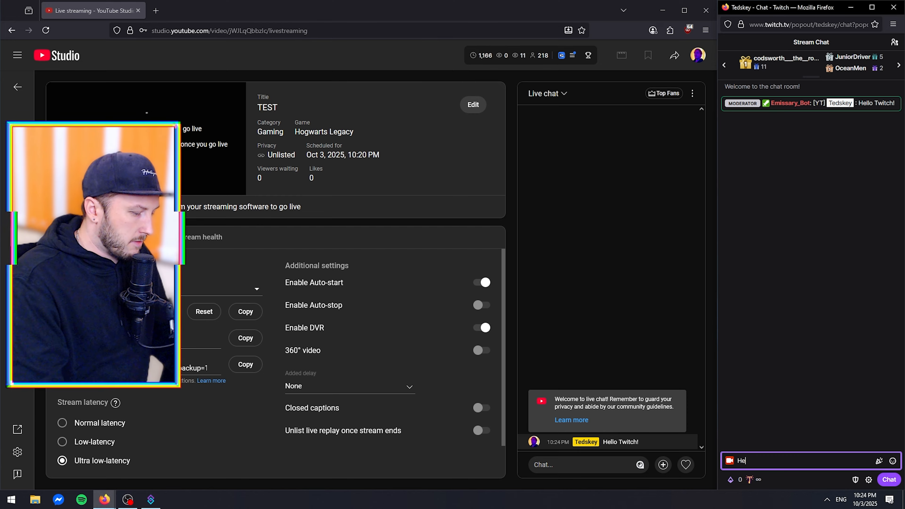
pyautogui.write('llo Youtube!')
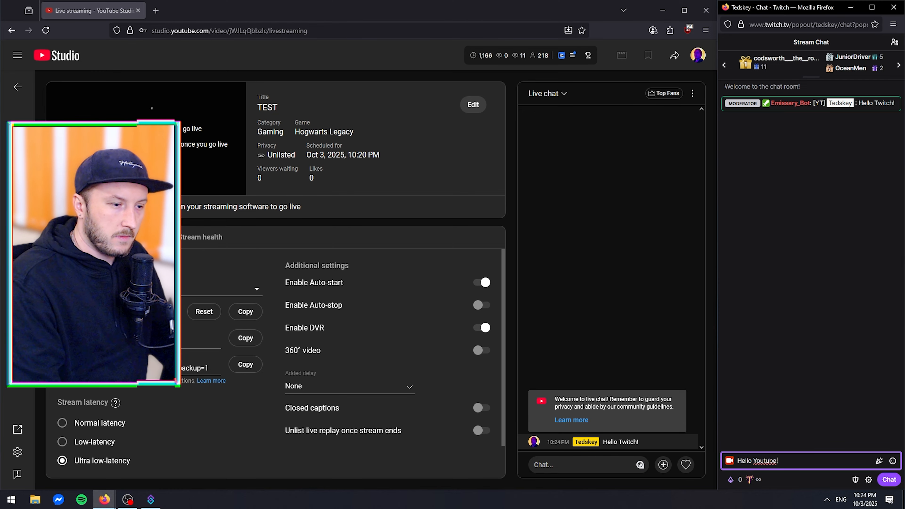
pyautogui.press('Return')
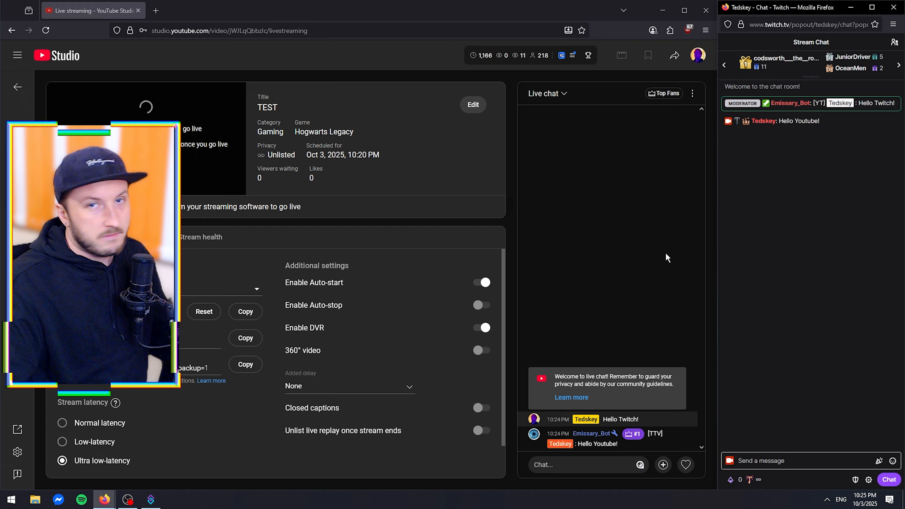
pyautogui.click(668, 257)
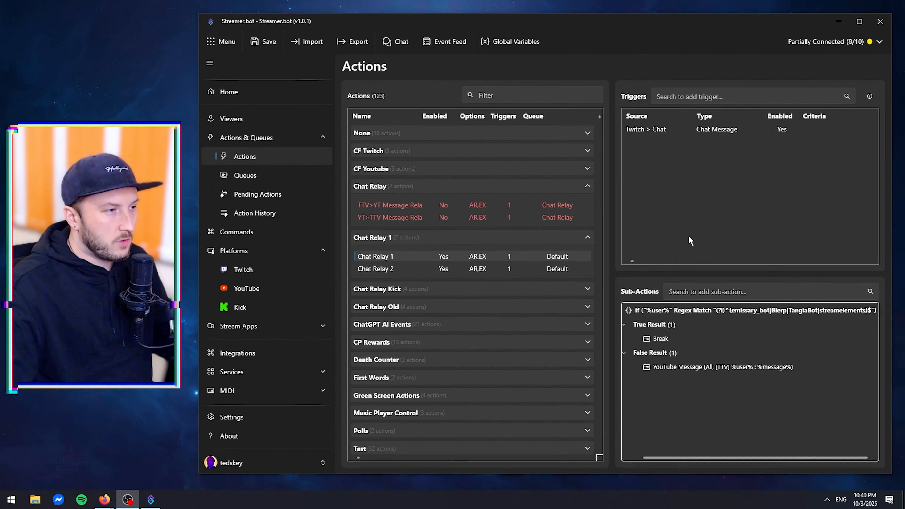
# Expand the Chat Relay Kick group and examine the triggers and sub-actions of its four Kick relay actions.
pyautogui.click(456, 291)
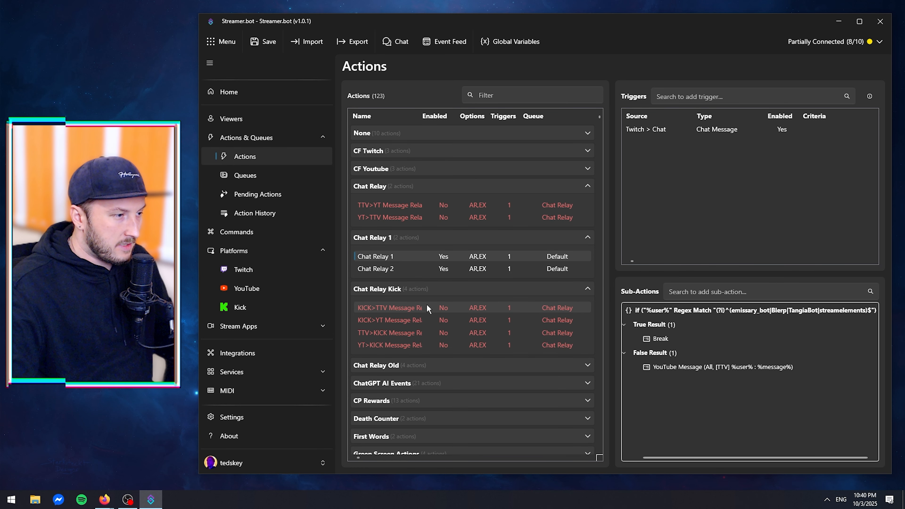
pyautogui.click(392, 308)
pyautogui.click(410, 320)
pyautogui.click(409, 333)
pyautogui.press('Down')
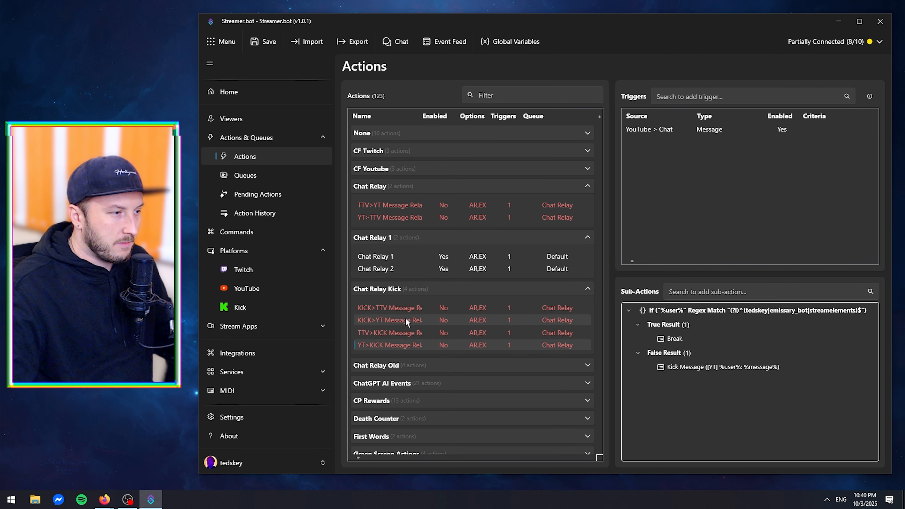
pyautogui.click(403, 309)
pyautogui.click(404, 331)
pyautogui.click(404, 346)
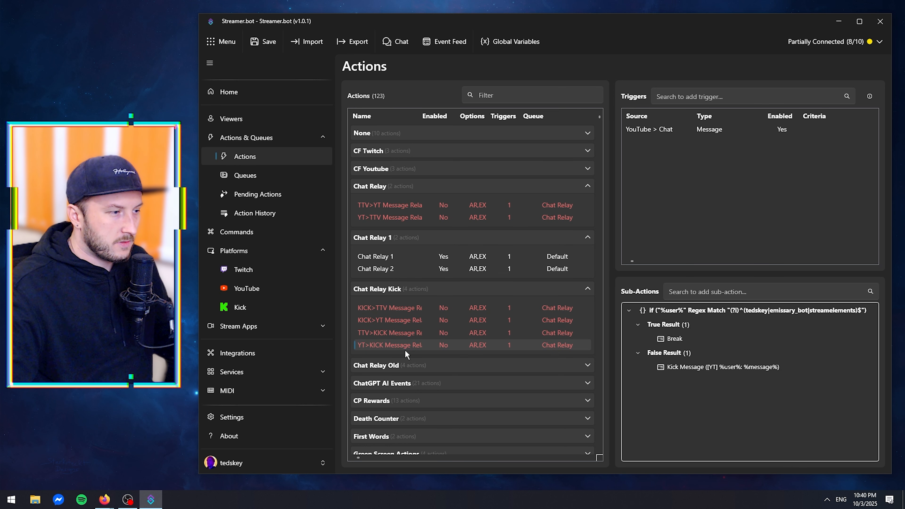
pyautogui.click(406, 312)
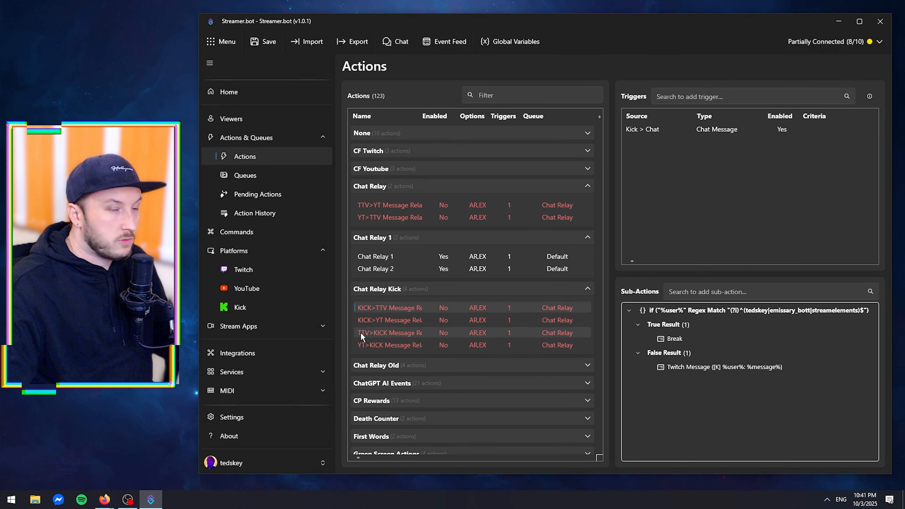
pyautogui.click(392, 330)
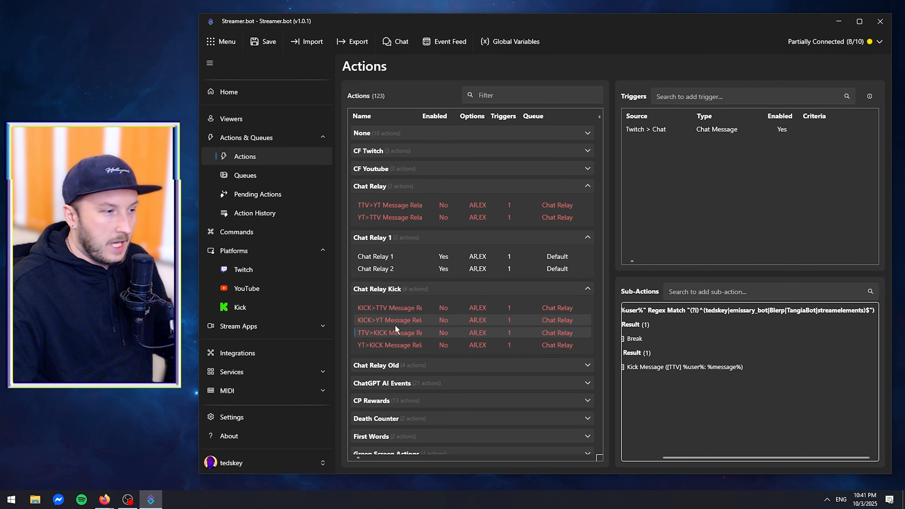
pyautogui.click(394, 323)
# Open the If/Else condition of the KICK>TTV relay action and select the account names in its regex value.
pyautogui.click(394, 307)
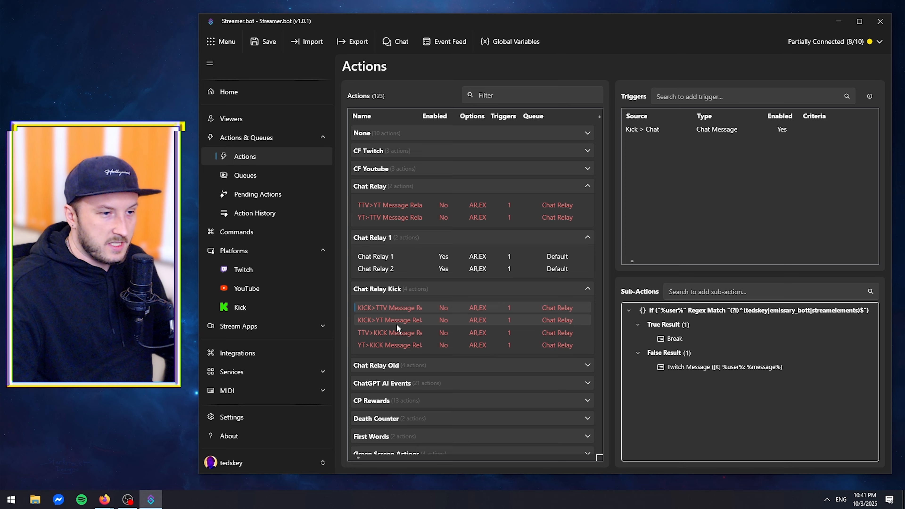
pyautogui.doubleClick(709, 311)
pyautogui.moveTo(587, 219)
pyautogui.mouseDown()
pyautogui.moveTo(447, 220)
pyautogui.moveTo(579, 219)
pyautogui.mouseUp()
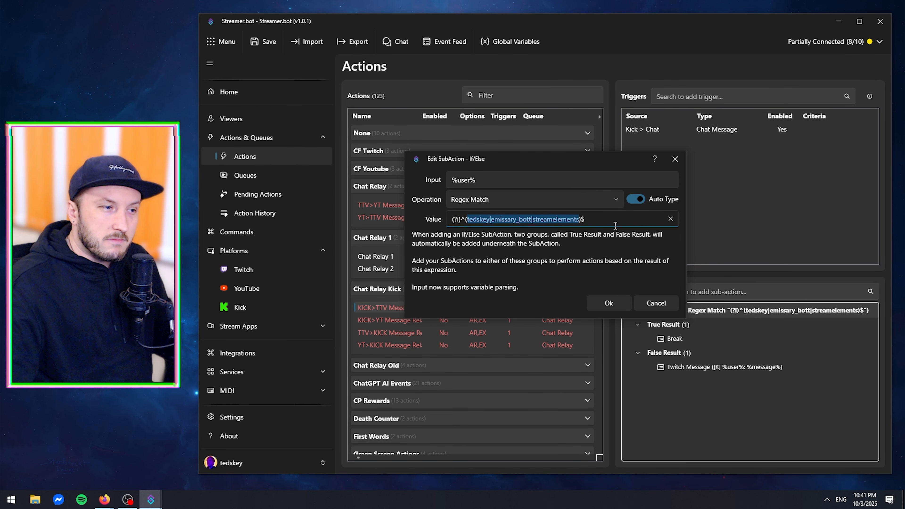